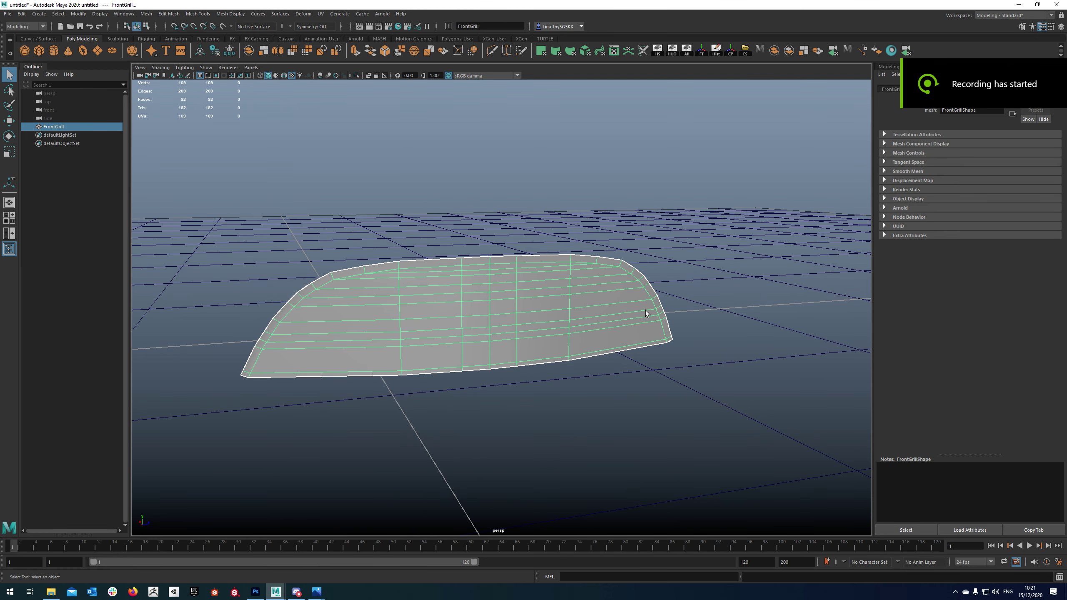
Open the front and rear reference photos of the race car to examine its grille areas.
mouse_move(316, 591)
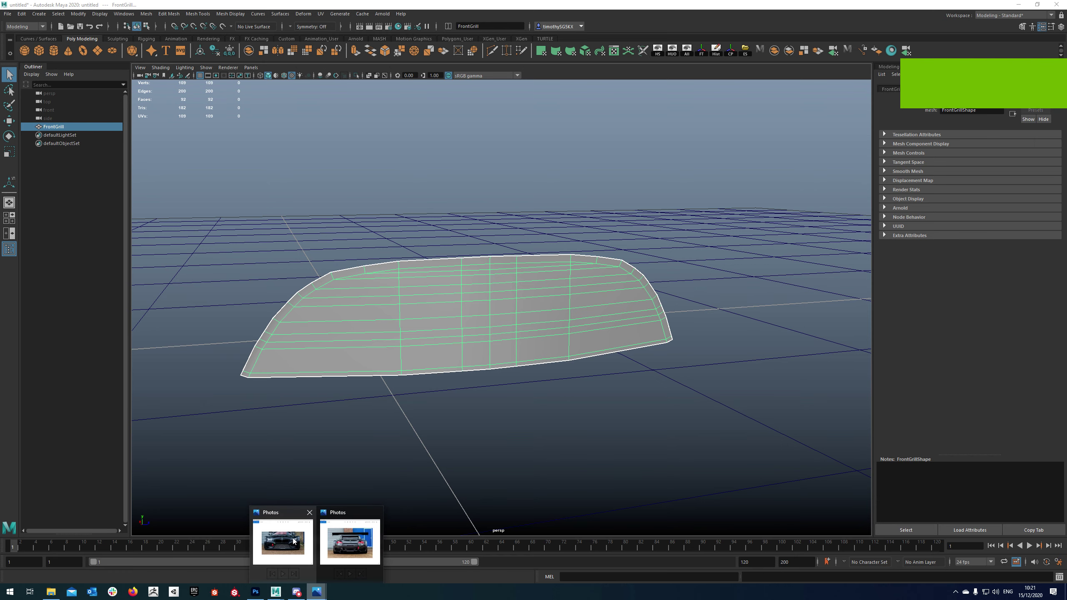
left_click(282, 545)
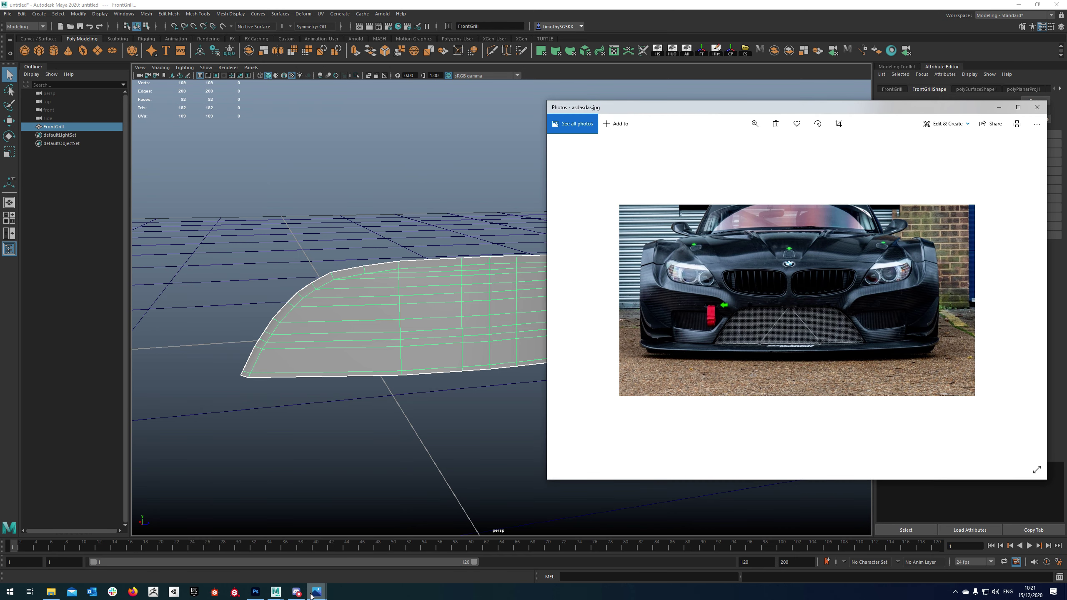
mouse_move(316, 591)
left_click(353, 540)
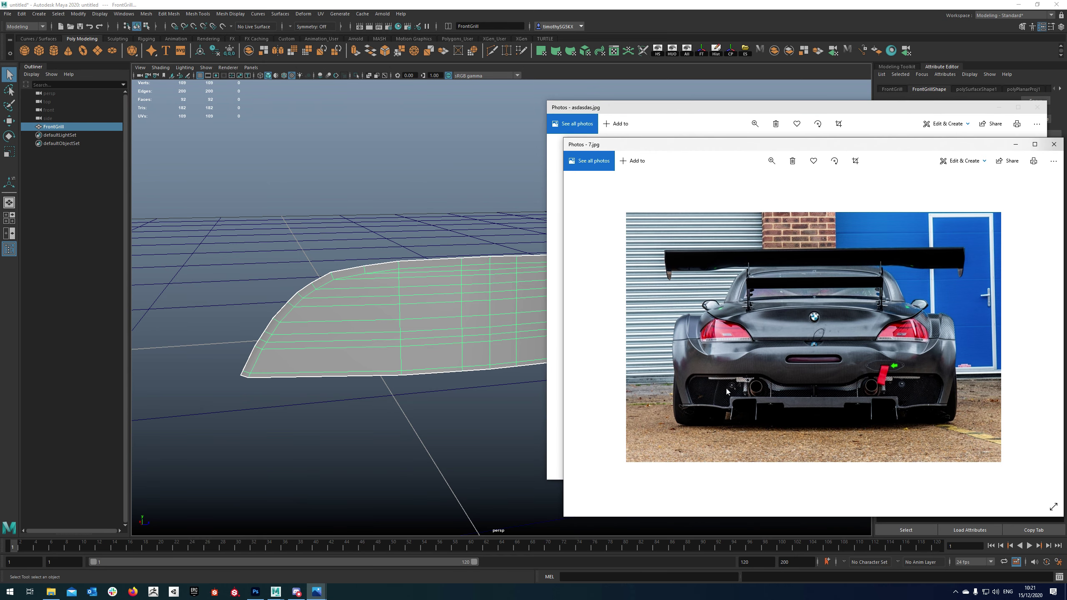
Return to Maya and switch the FrontGrill mesh to face selection.
left_click(447, 291)
scroll(446, 291, "up", 3)
middle_click_drag(447, 291, 481, 276, "alt")
scroll(478, 273, "down", 2)
right_click_drag(464, 269, 465, 278, "ctrl")
left_click_drag(464, 278, 392, 273, "alt")
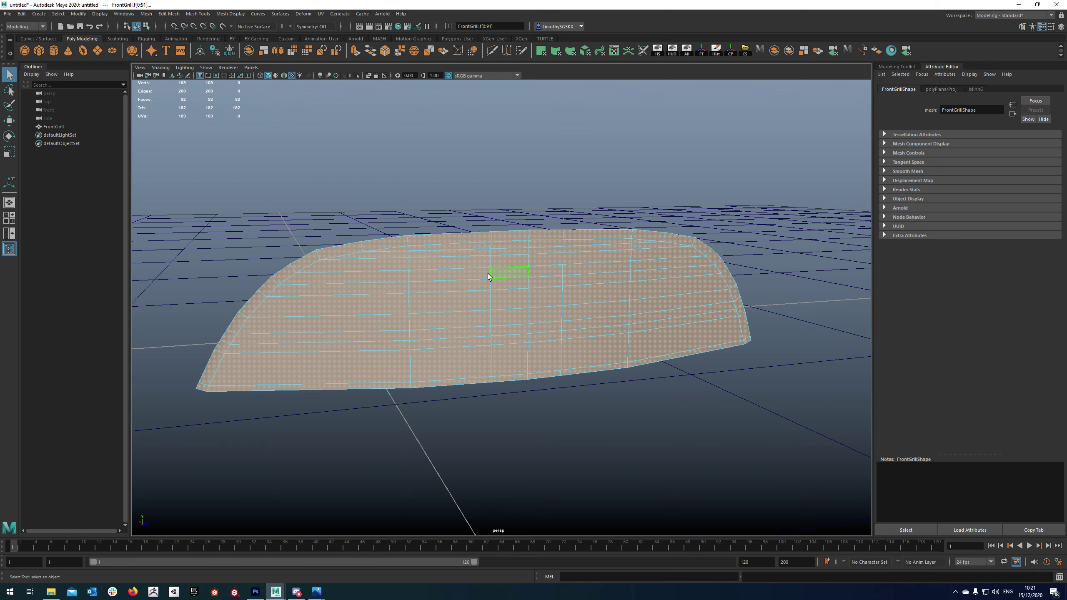
left_click_drag(266, 377, 334, 358, "alt")
left_click(247, 382)
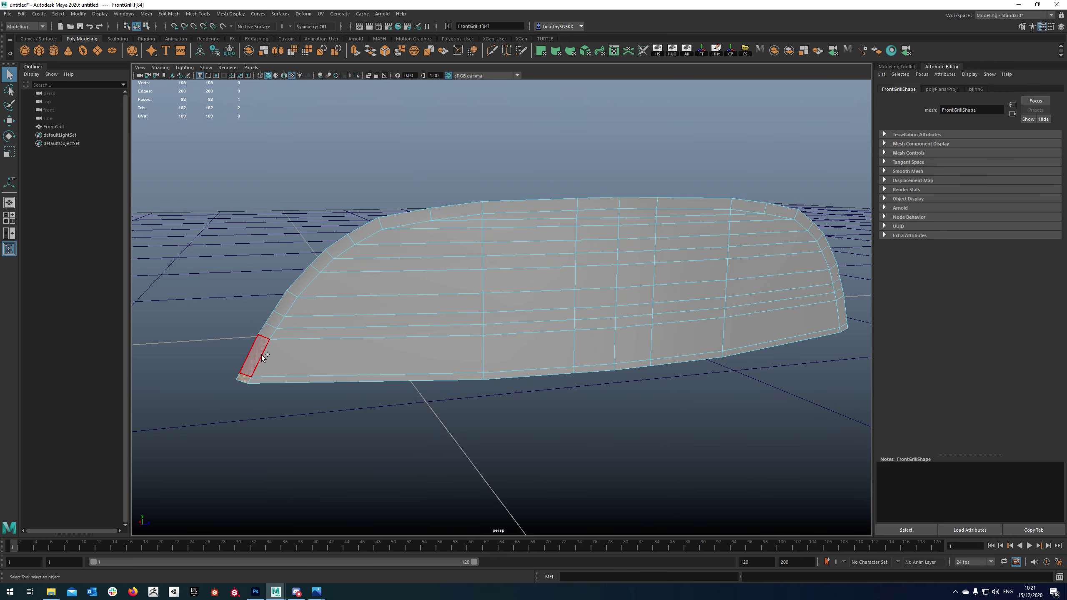
double_click(262, 355)
double_click(532, 382, "shift")
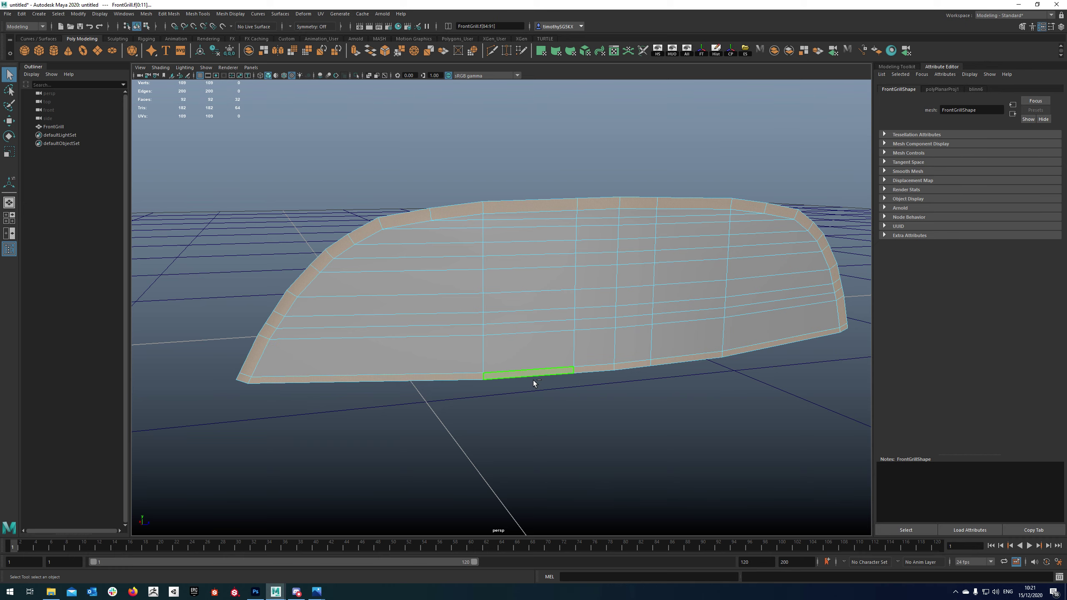
left_click_drag(550, 353, 582, 319, "alt")
left_click_drag(434, 272, 463, 275, "alt")
Select the narrow border faces all around the grill mesh and assign them a new Blinn material.
left_click(447, 249)
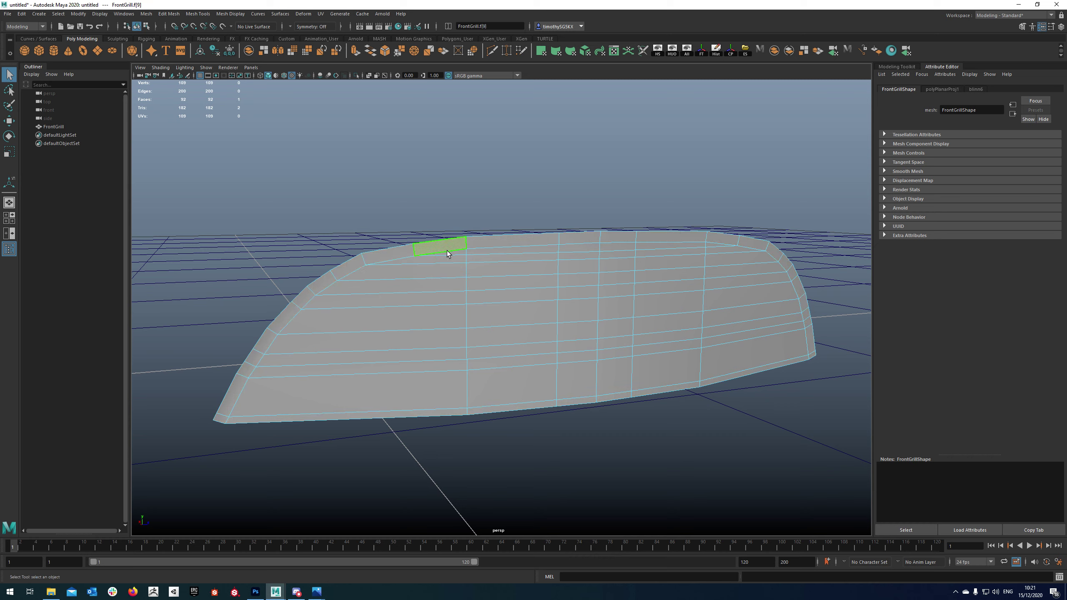
double_click(488, 244, "shift")
left_click(304, 420, "shift")
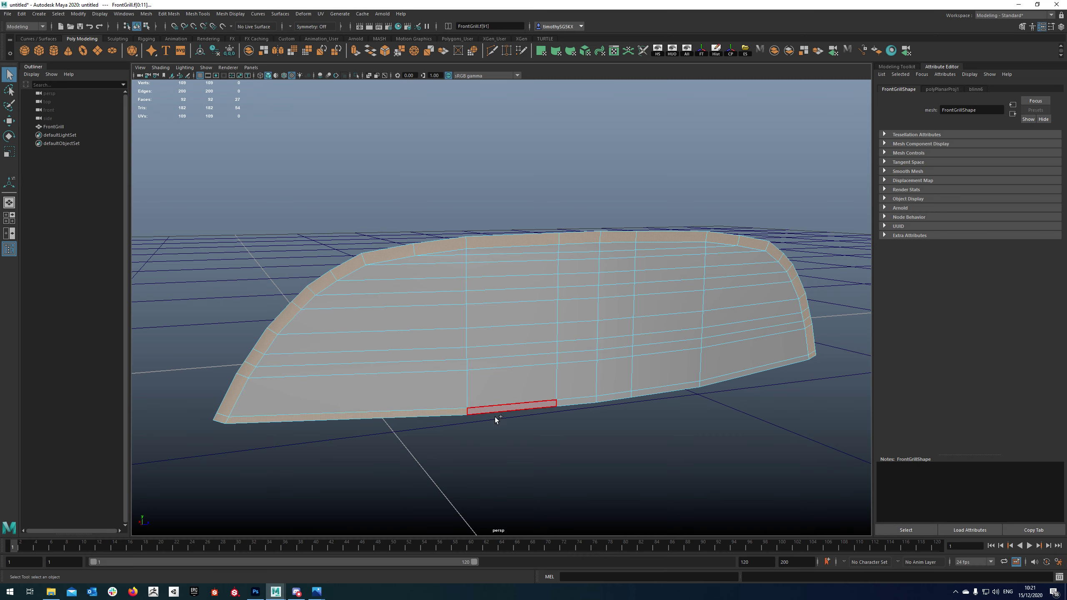
double_click(498, 414, "shift")
right_click_drag(505, 409, 515, 576)
left_click(432, 243)
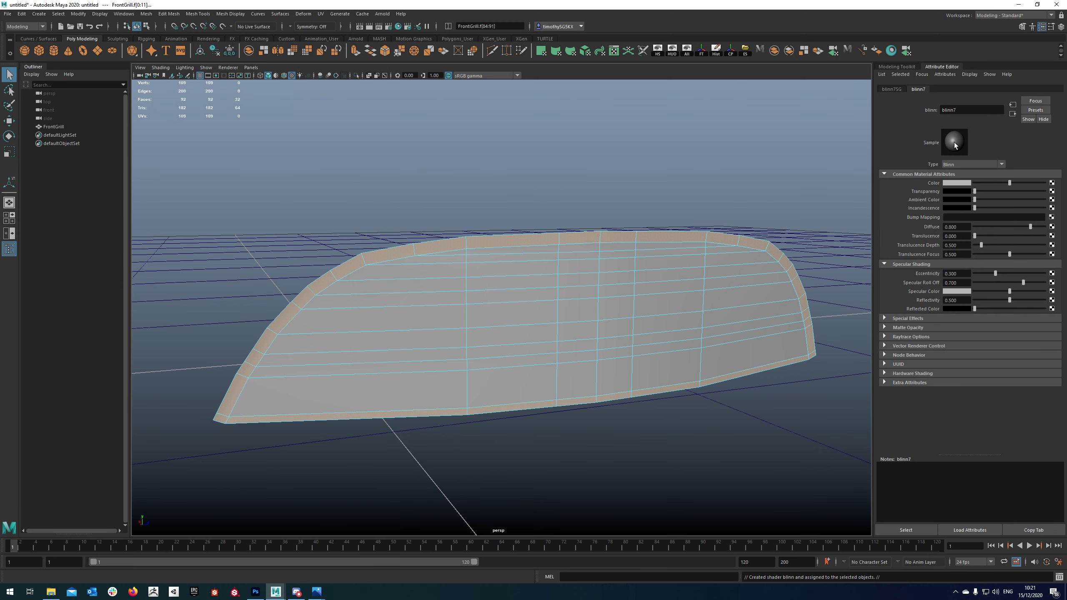
Rename the border faces' Blinn material to Metal1.
double_click(955, 113)
type("Metal1")
key("Return")
middle_click_drag(446, 252, 435, 233, "alt")
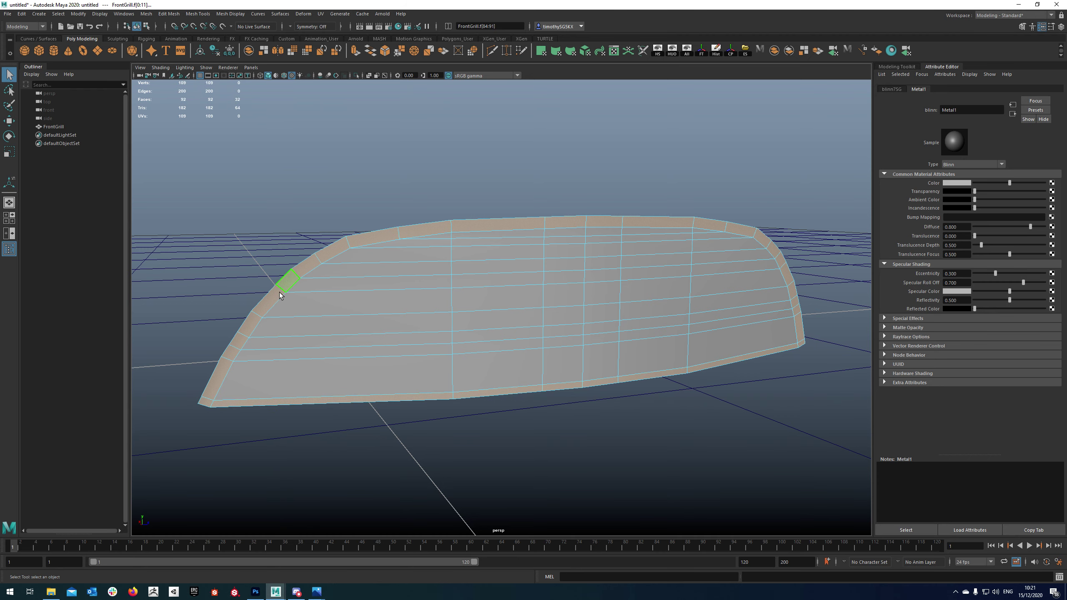
left_click_drag(462, 290, 461, 287, "alt")
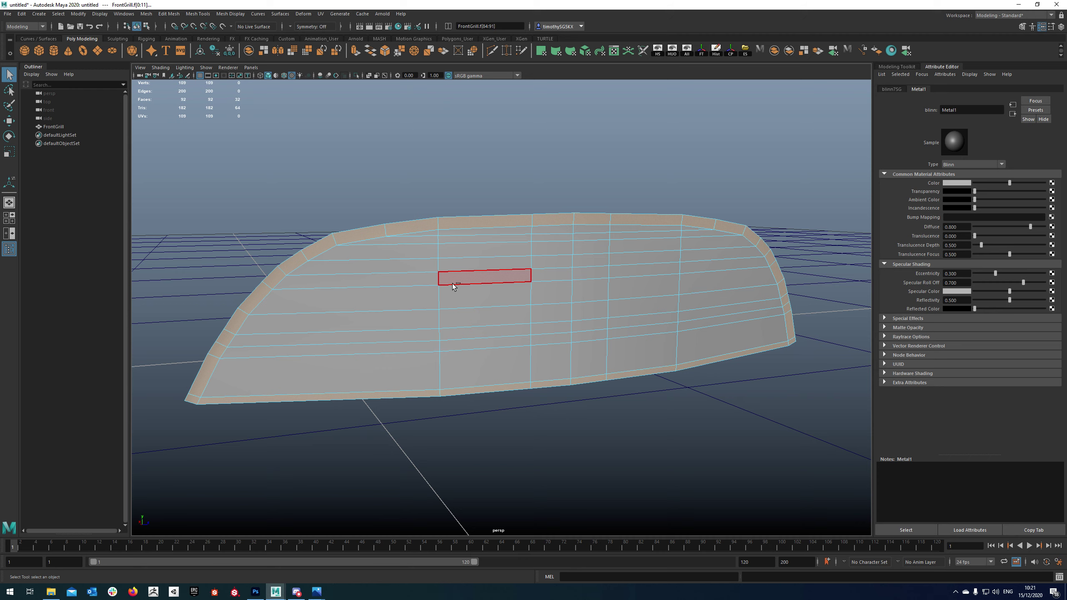
Select all the grill's inner faces instead of the border and assign them a new Blinn material named Grill1.
left_click(453, 285)
right_click(492, 256)
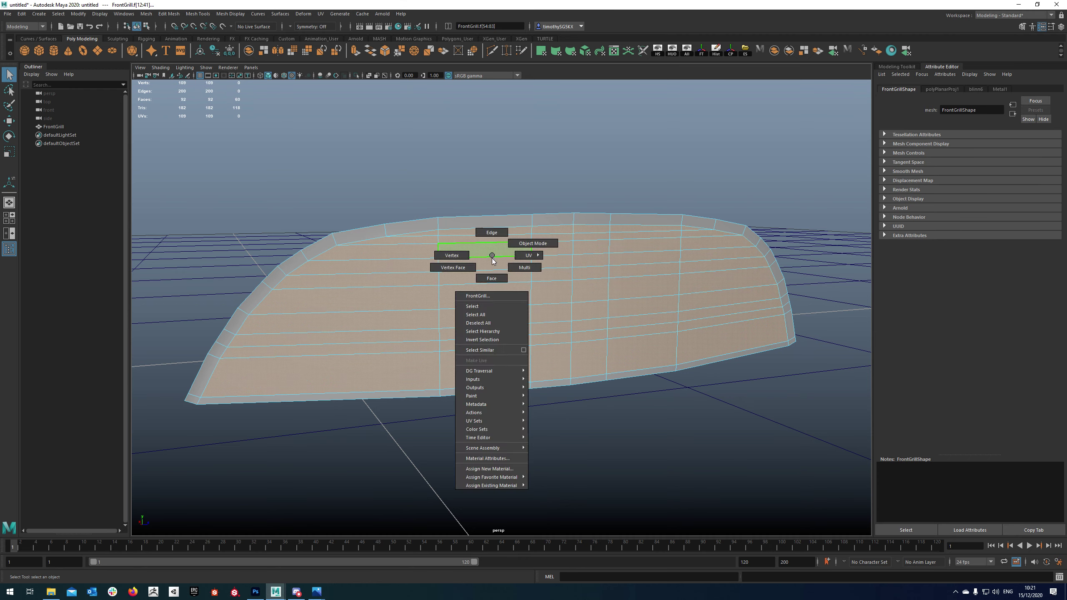
left_click(504, 468)
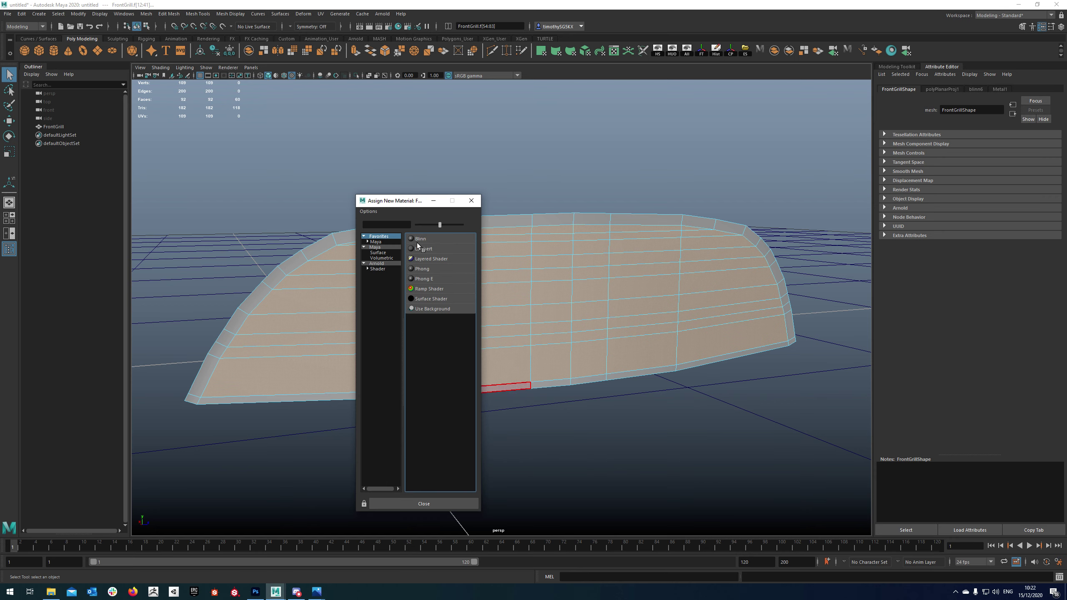
left_click(434, 239)
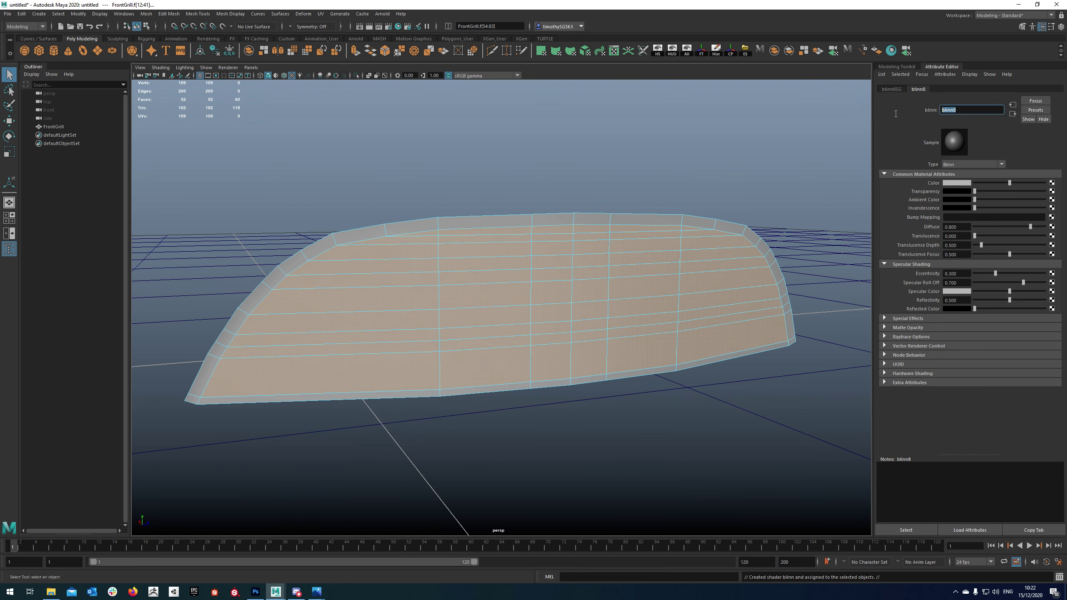
type("Grill1")
key("Return")
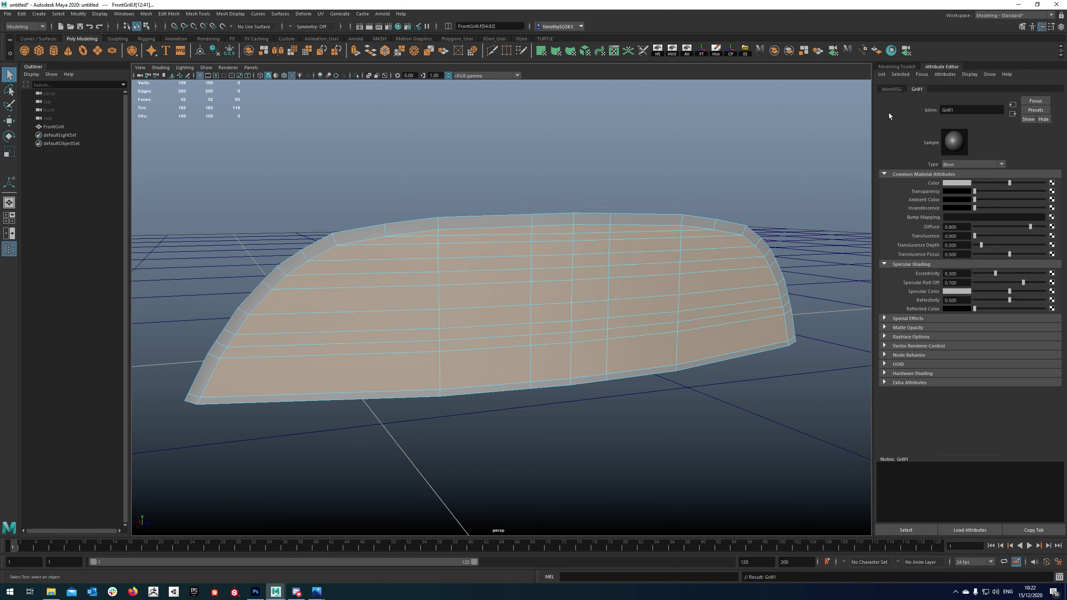
middle_click_drag(433, 252, 445, 248, "alt")
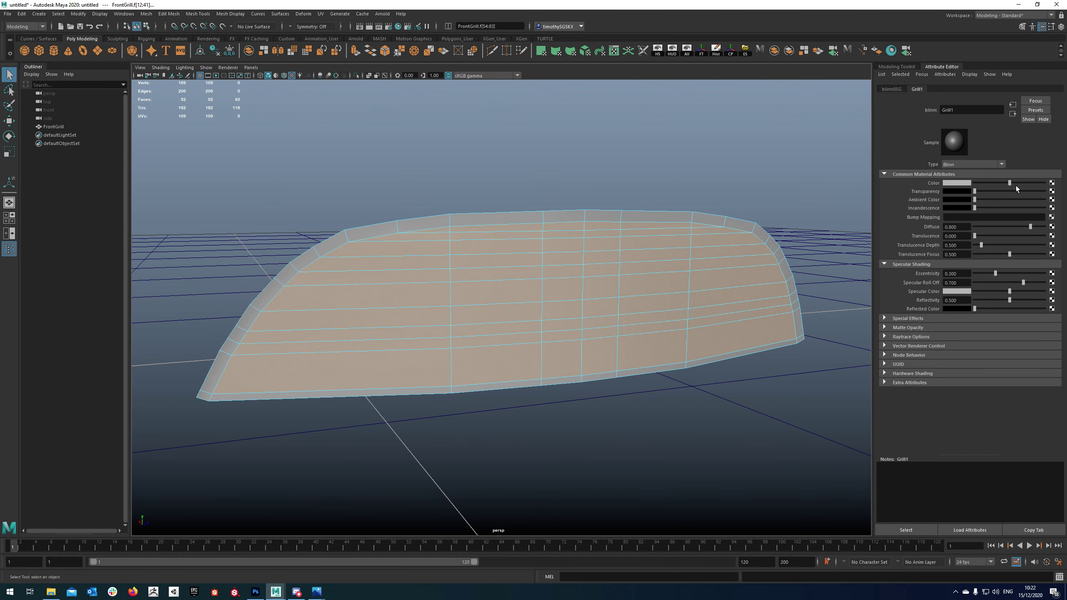
Darken the Grill1 material's color to dark grey, then return the mesh to object mode and deselect it.
left_click(962, 183)
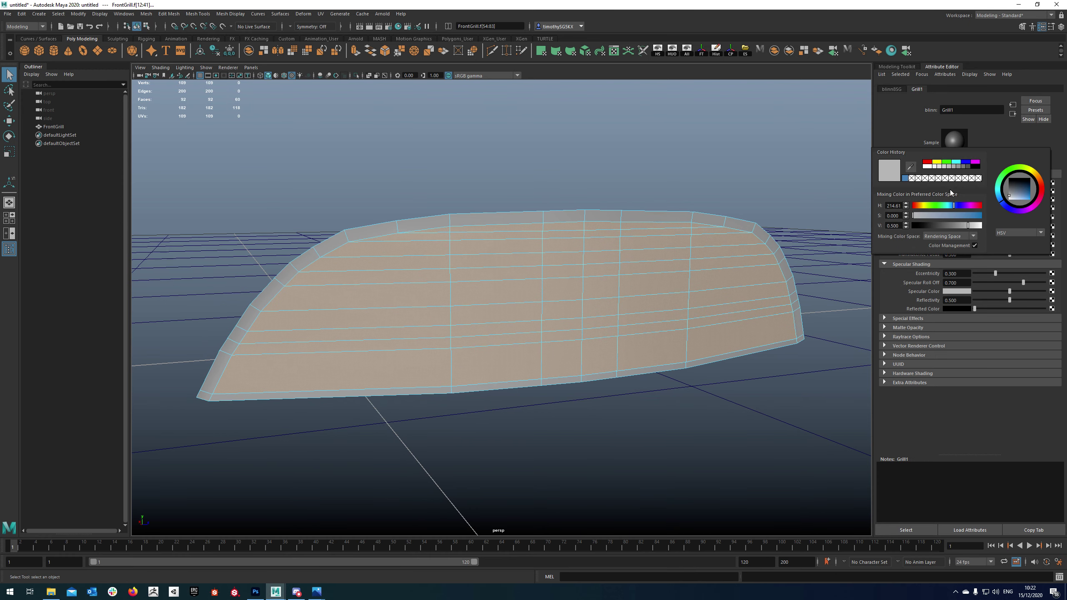
left_click(941, 225)
right_click(563, 258)
right_click_drag(572, 256, 604, 247)
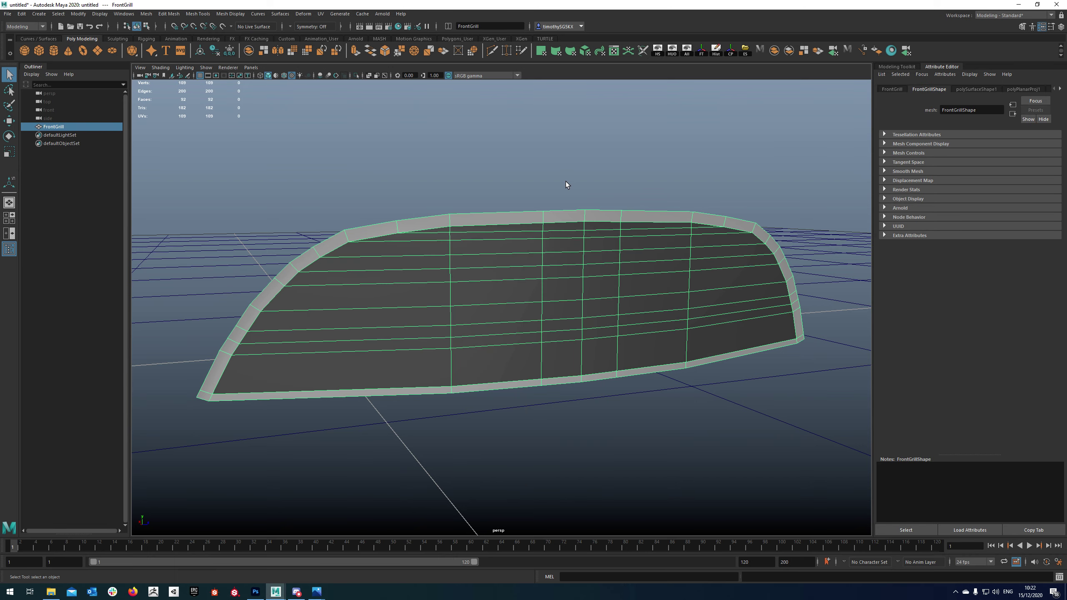
left_click(566, 183)
left_click_drag(605, 228, 597, 229, "alt")
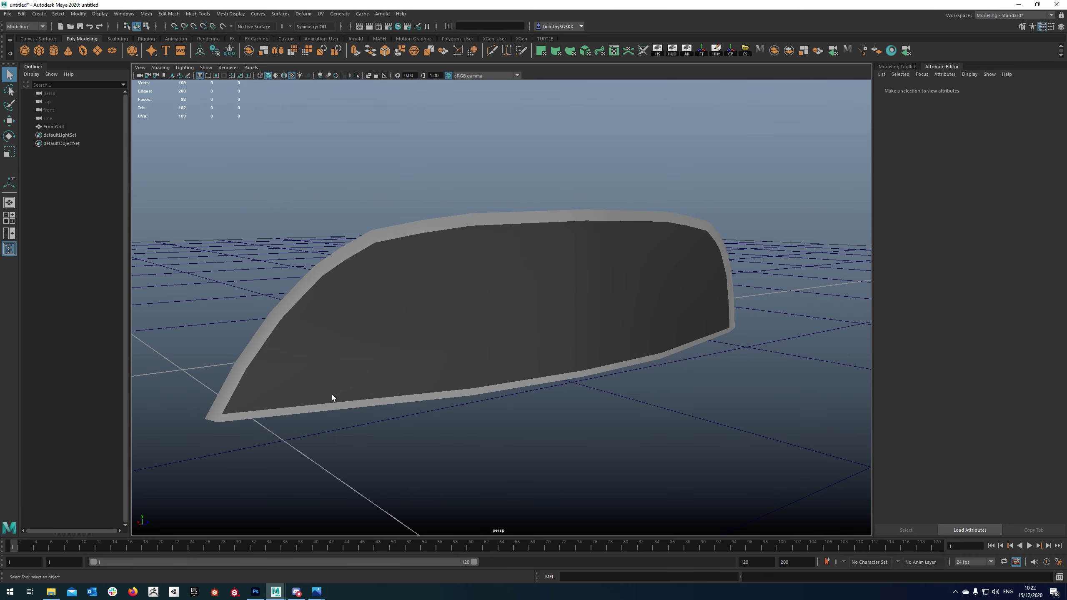
Switch to Photoshop, create a new 512 x 512 px document from the Clipboard preset and hide the grid.
left_click(257, 592)
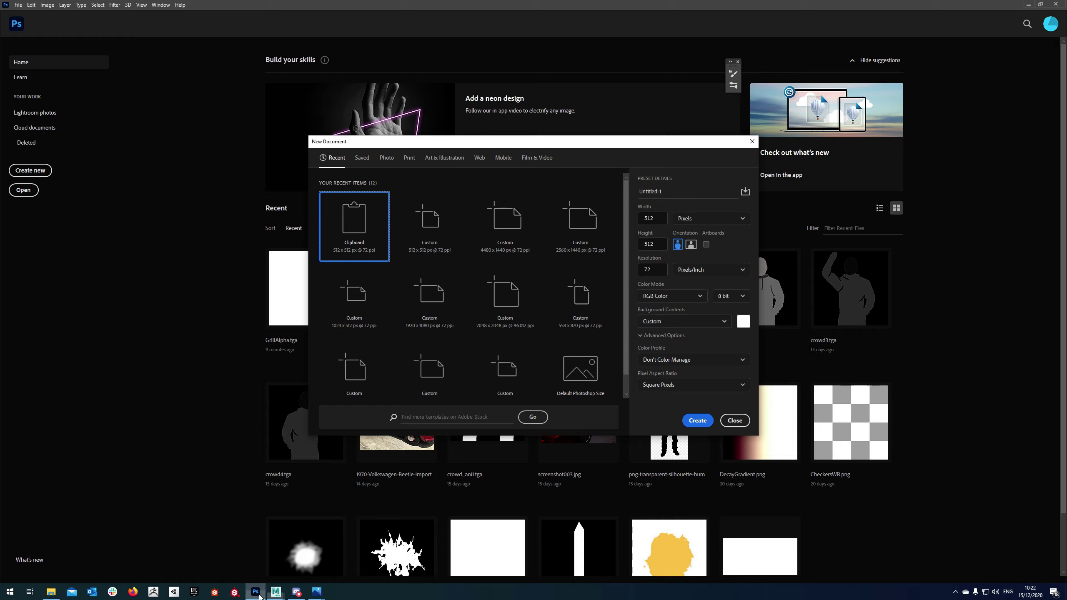
double_click(361, 229)
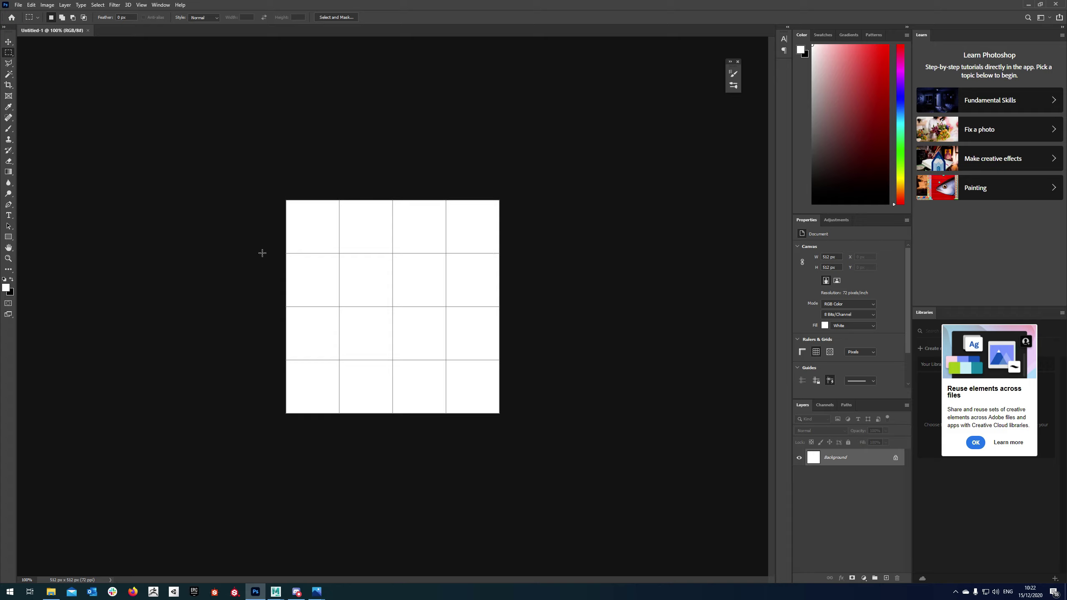
key("ctrl+apostrophe")
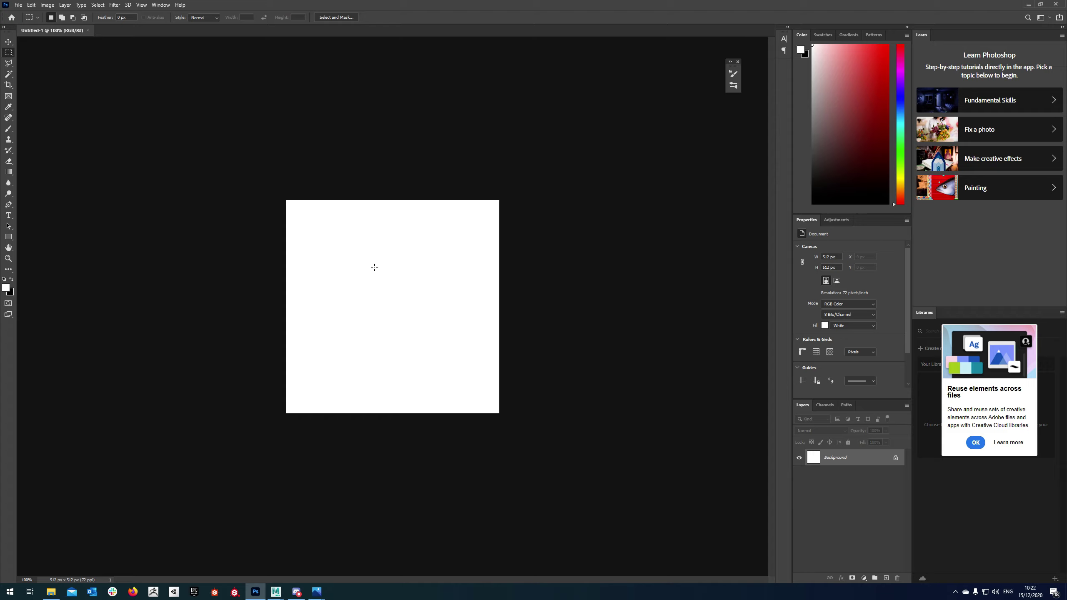
Fill the canvas with black, then fill a full-width band across its upper quarter with white.
key("ctrl+BackSpace")
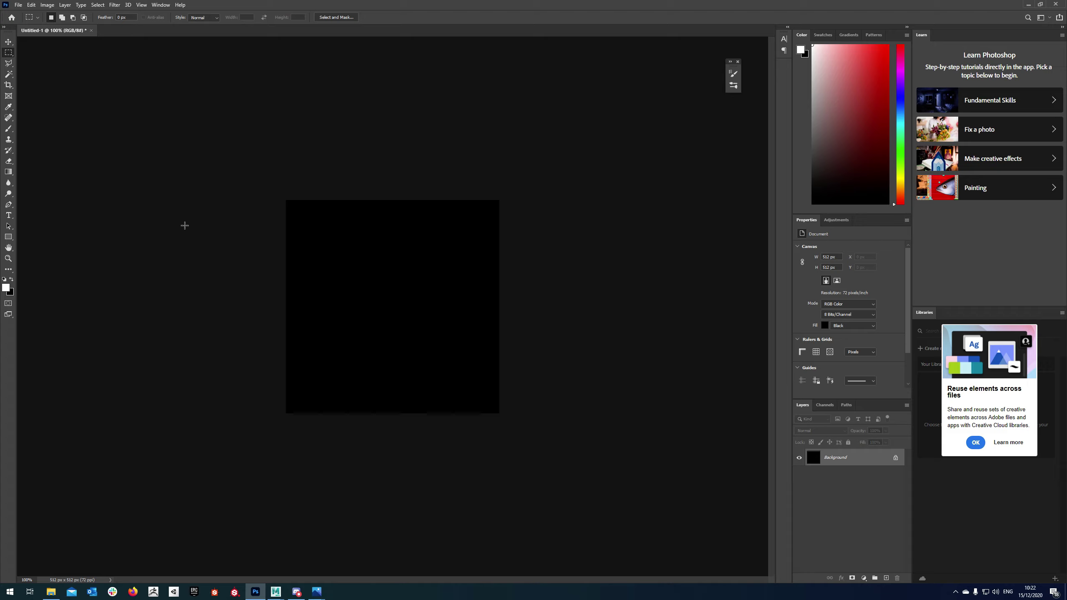
left_click_drag(265, 196, 544, 255)
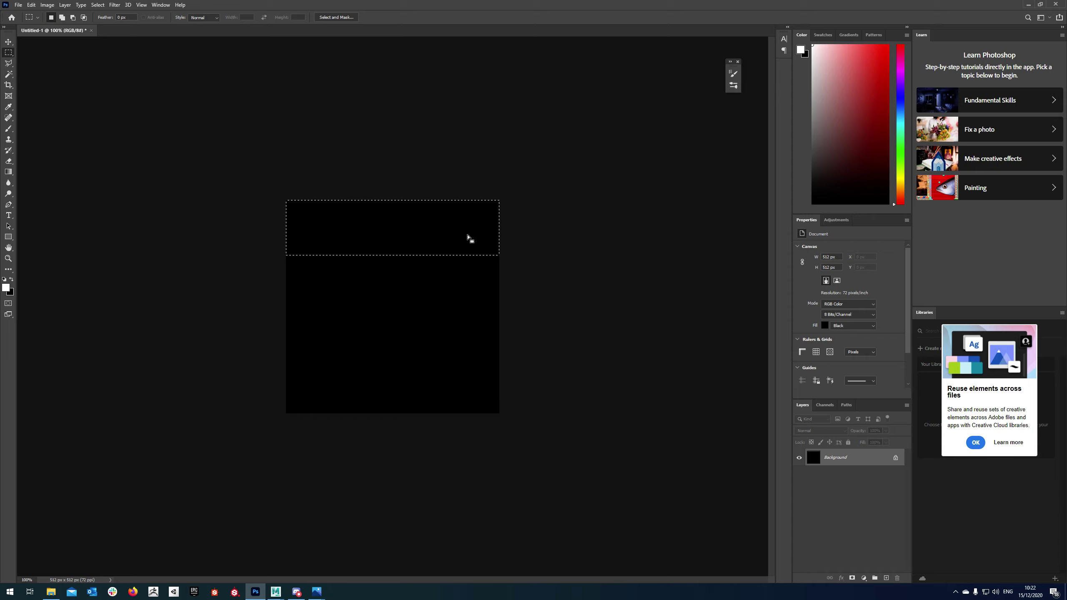
key("alt+BackSpace")
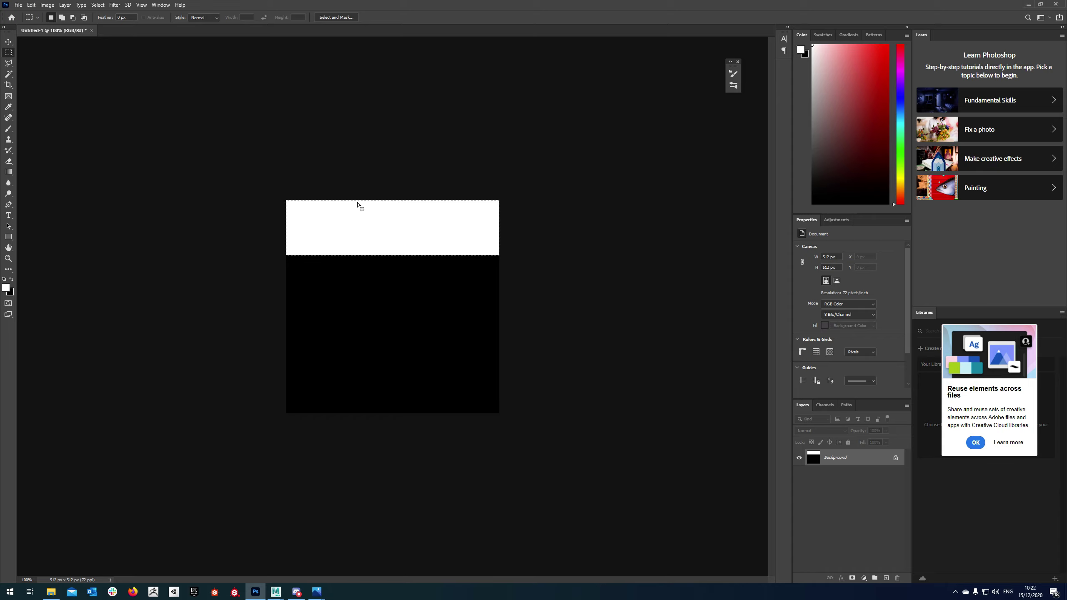
left_click(526, 162)
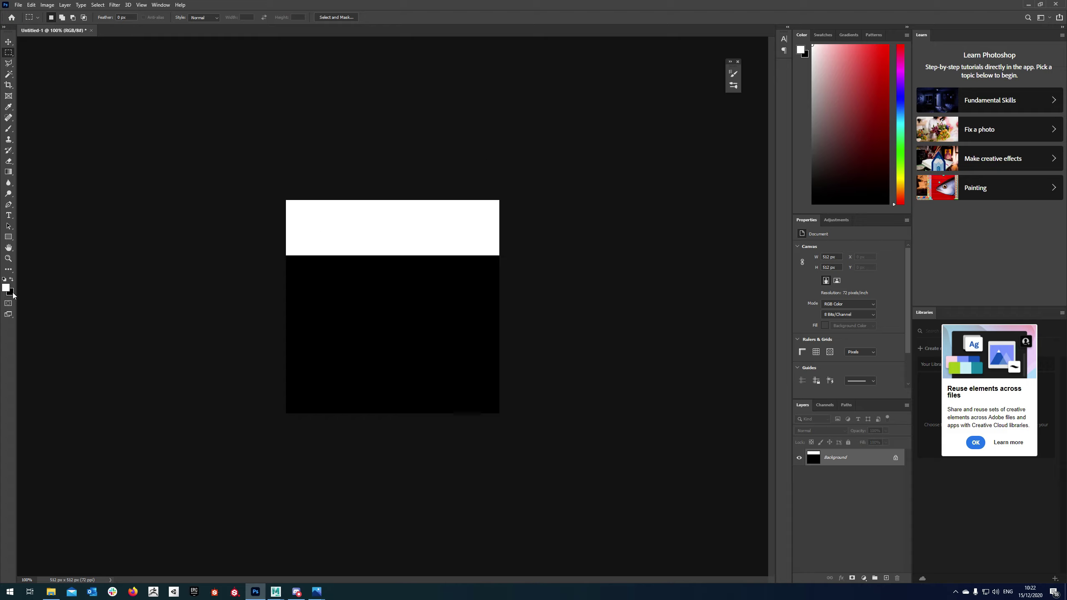
Fill a full-height vertical strip covering roughly the canvas's rightmost third with white, then clear the selection.
left_click_drag(504, 197, 435, 431)
key("alt+BackSpace")
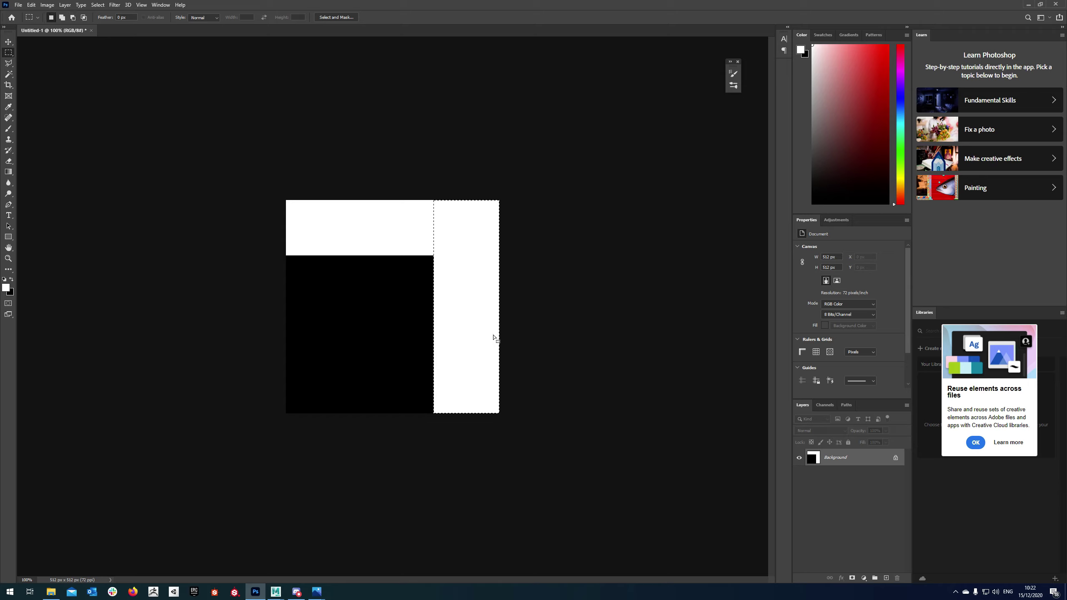
key("ctrl+d")
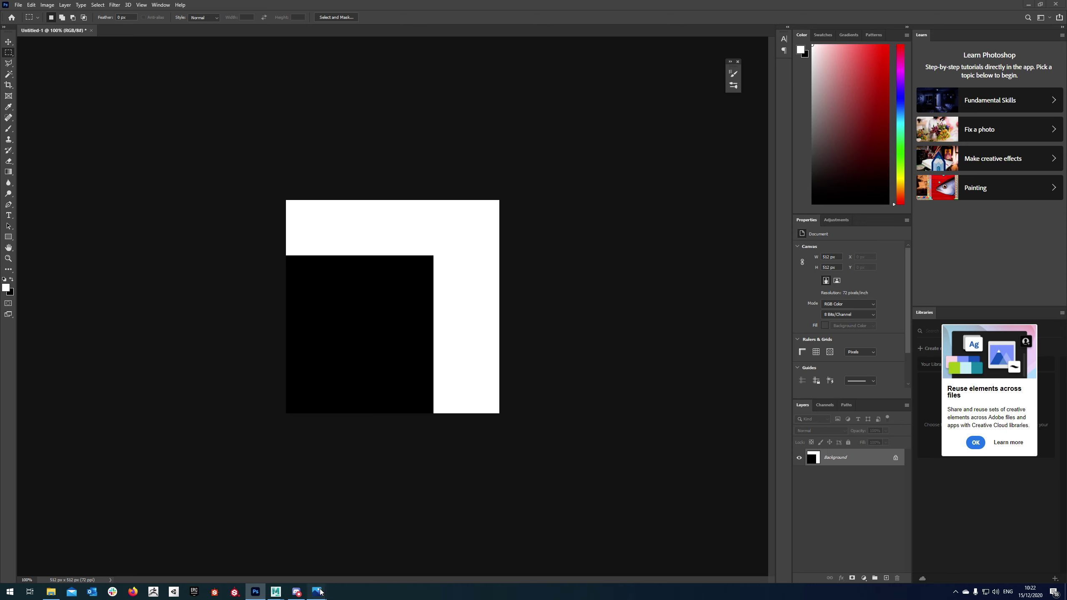
Compare the rear and front car reference photos for the mesh pattern, then return to the Photoshop canvas.
mouse_move(316, 592)
left_click(349, 538)
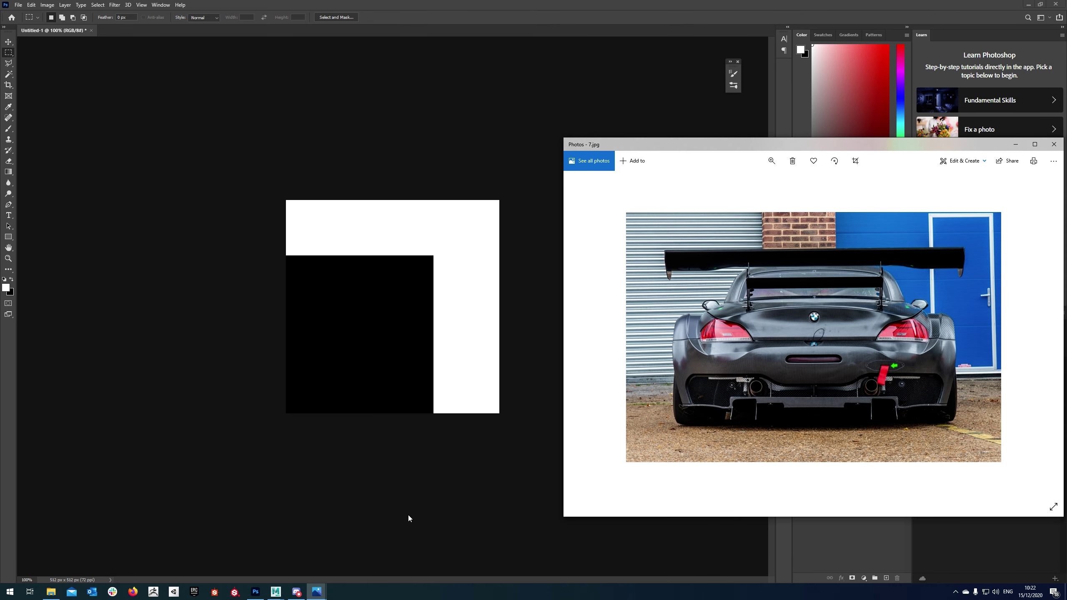
left_click(317, 591)
left_click(284, 542)
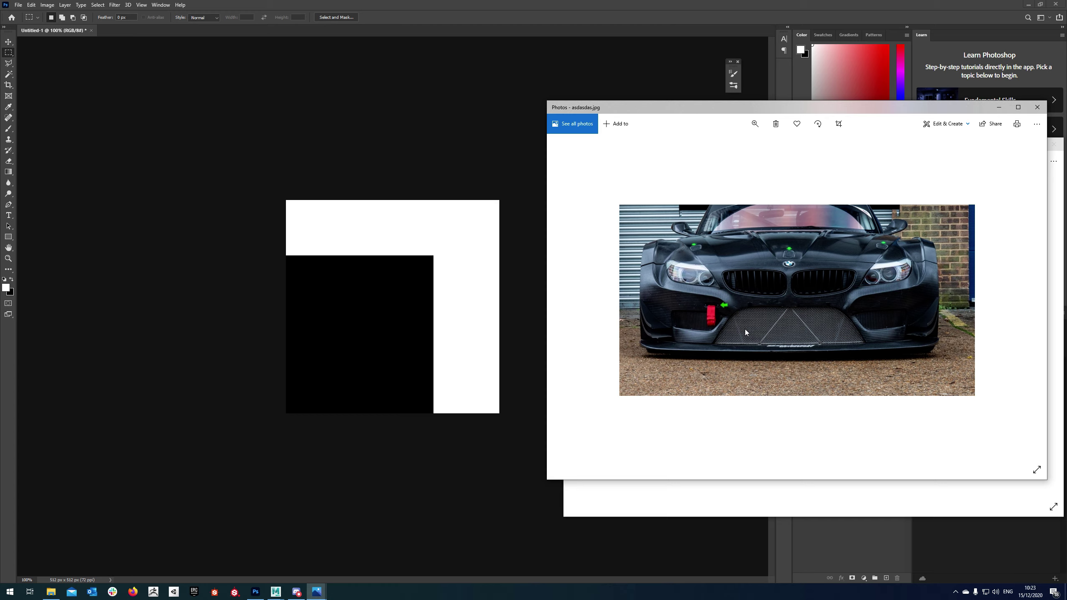
left_click(395, 263)
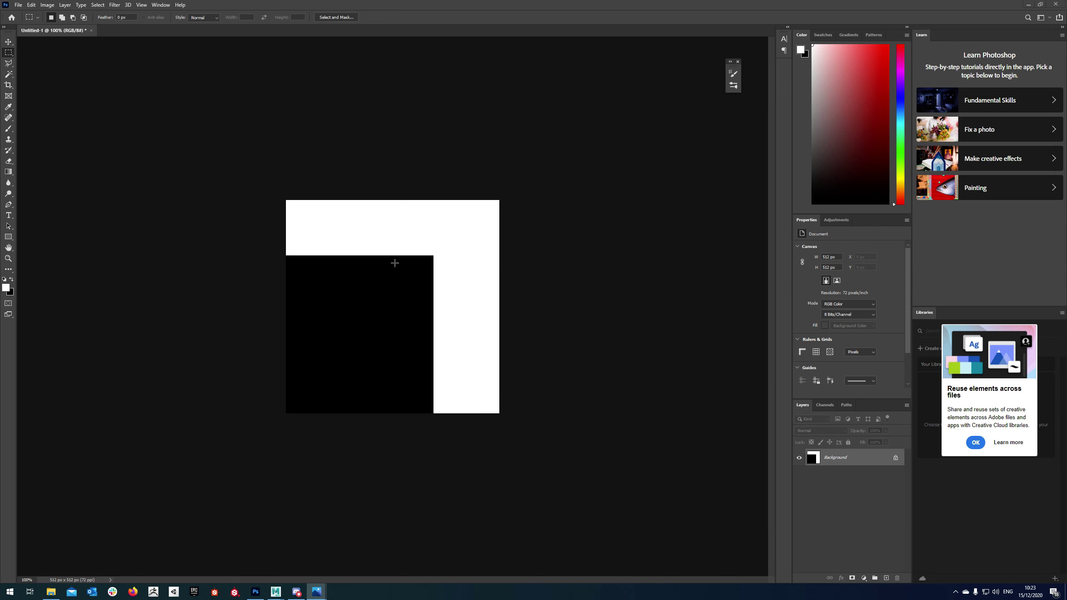
Try filling a vertical strip of the white column beside the black area with black, then undo it and deselect.
left_click_drag(435, 258, 478, 432)
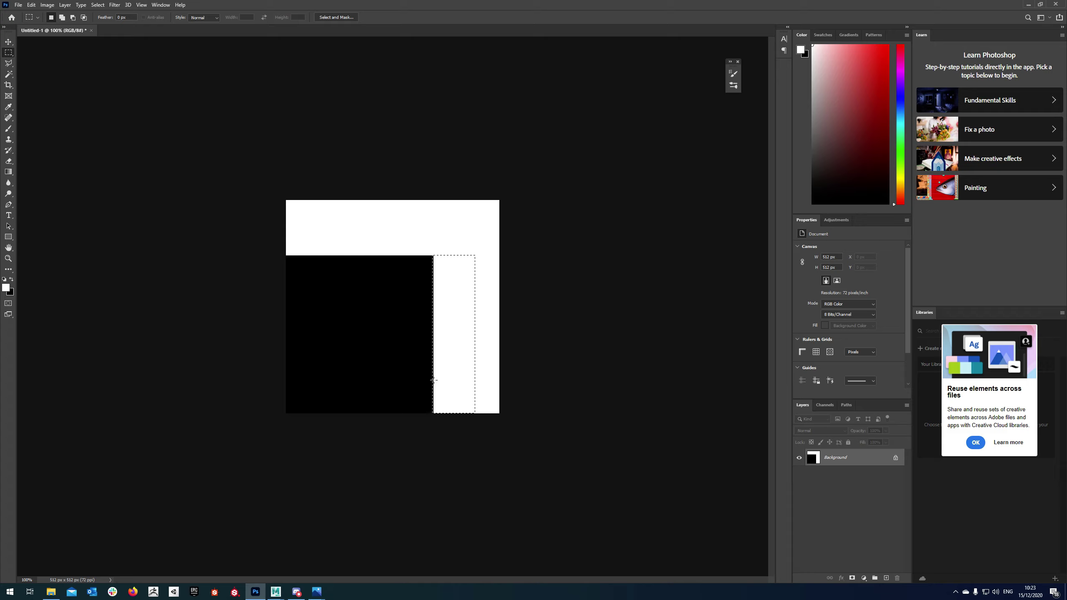
key("BackSpace")
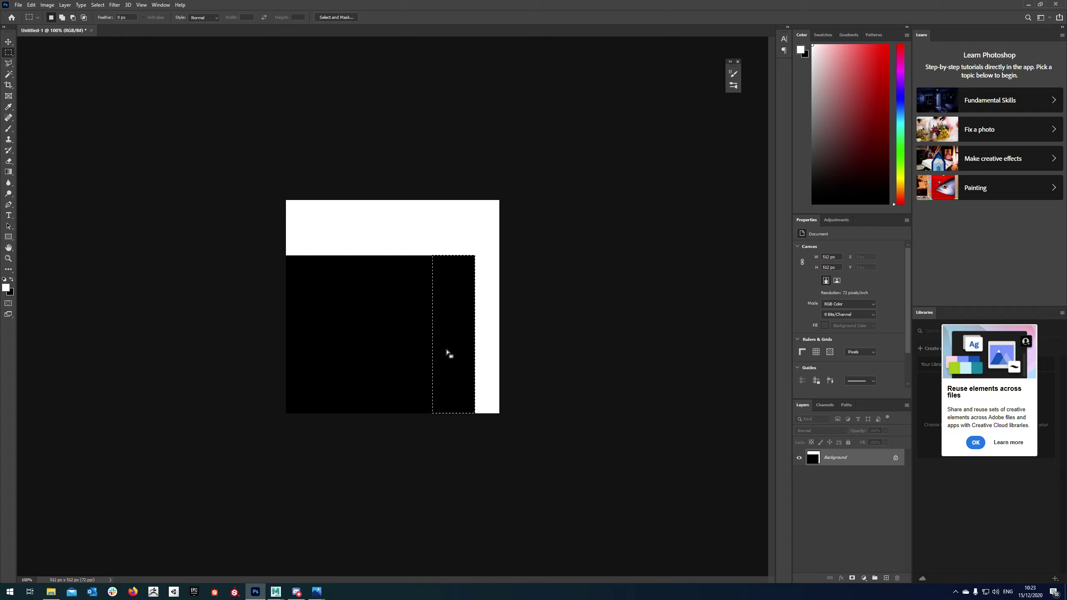
key("ctrl+z")
key("ctrl+d")
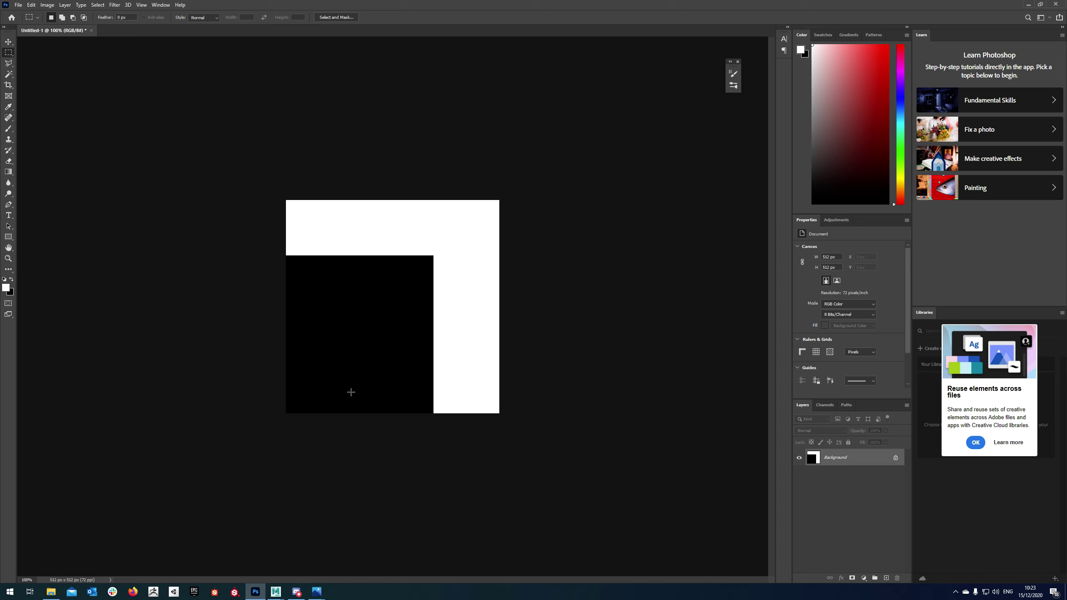
Check the rear car reference photo for the mesh pattern, then return to the Photoshop canvas.
mouse_move(316, 592)
left_click(350, 540)
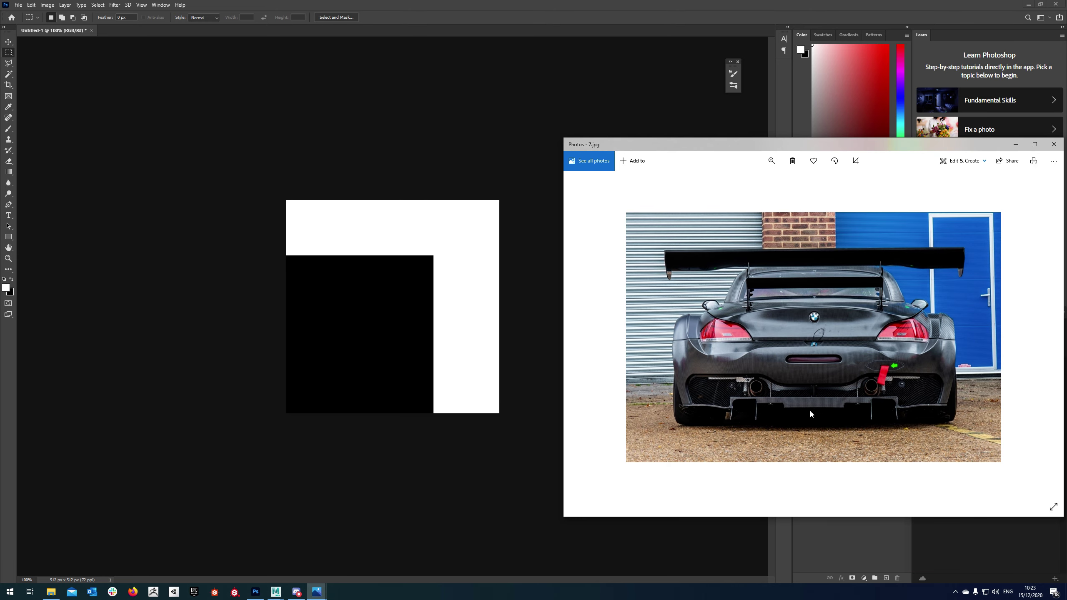
left_click(505, 249)
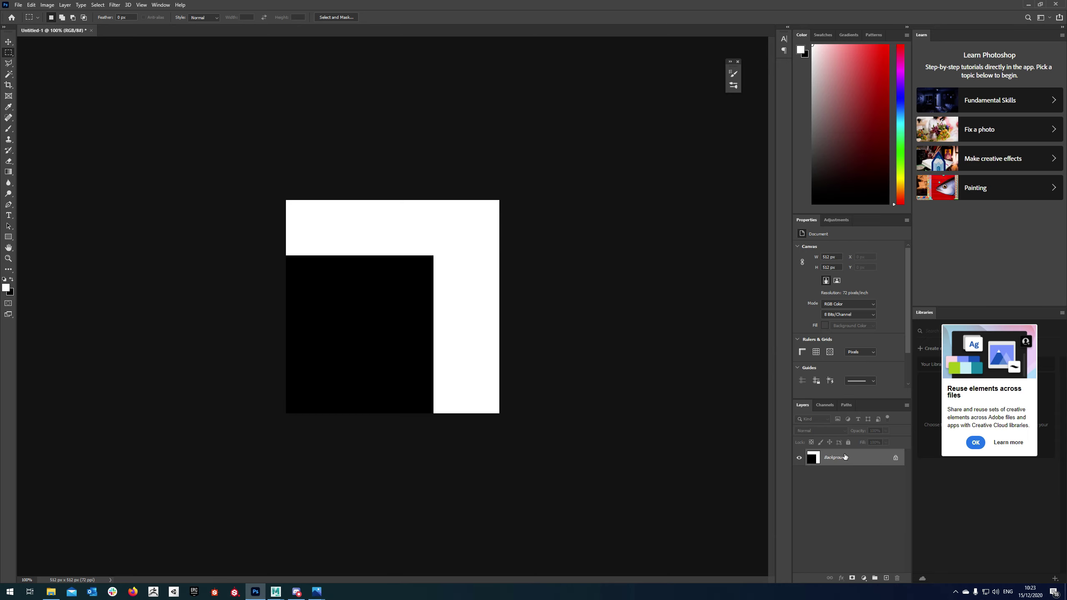
Copy the entire black-and-white pattern into a new alpha channel, then return to the RGB composite and the Background layer.
key("ctrl+a")
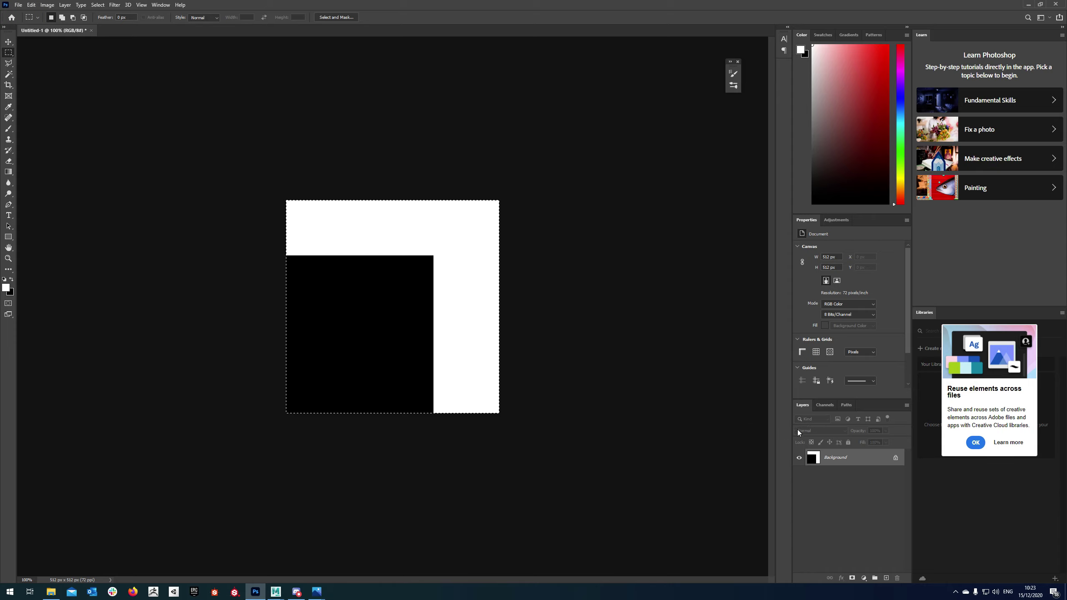
left_click(822, 404)
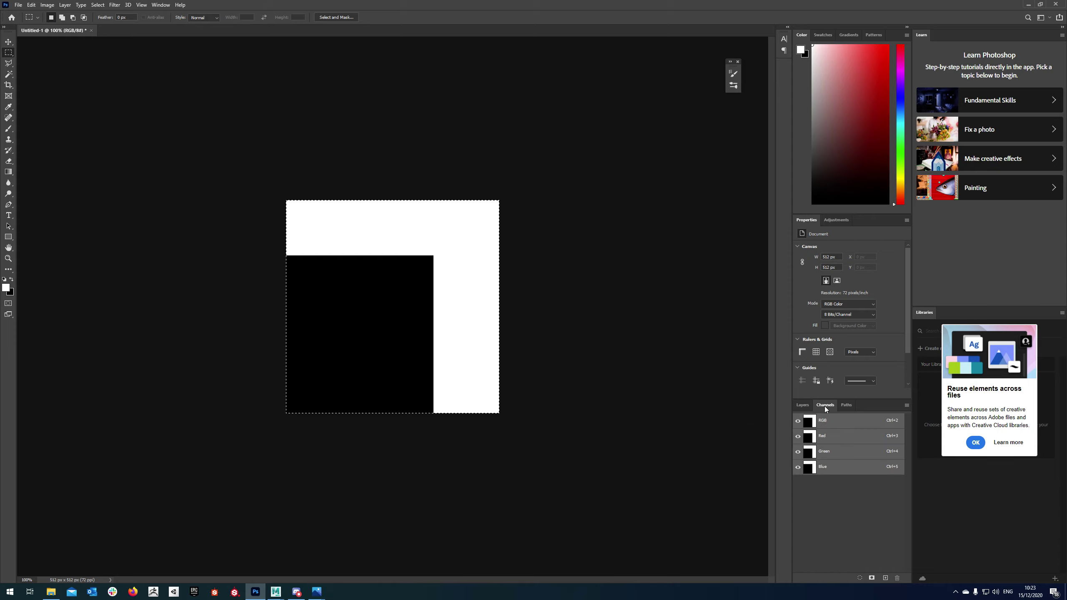
left_click(885, 578)
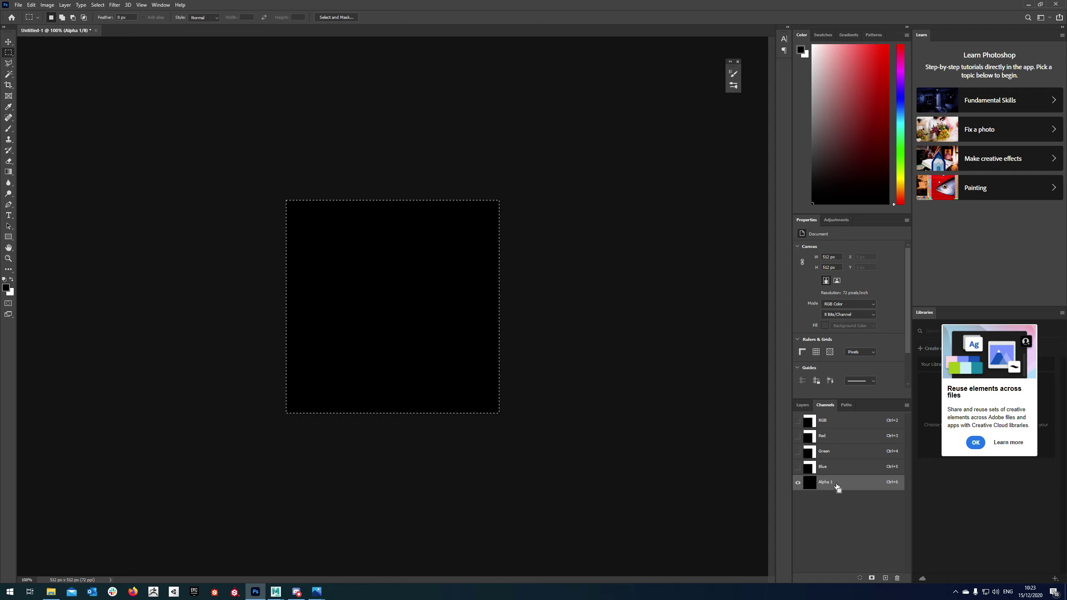
key("ctrl+v")
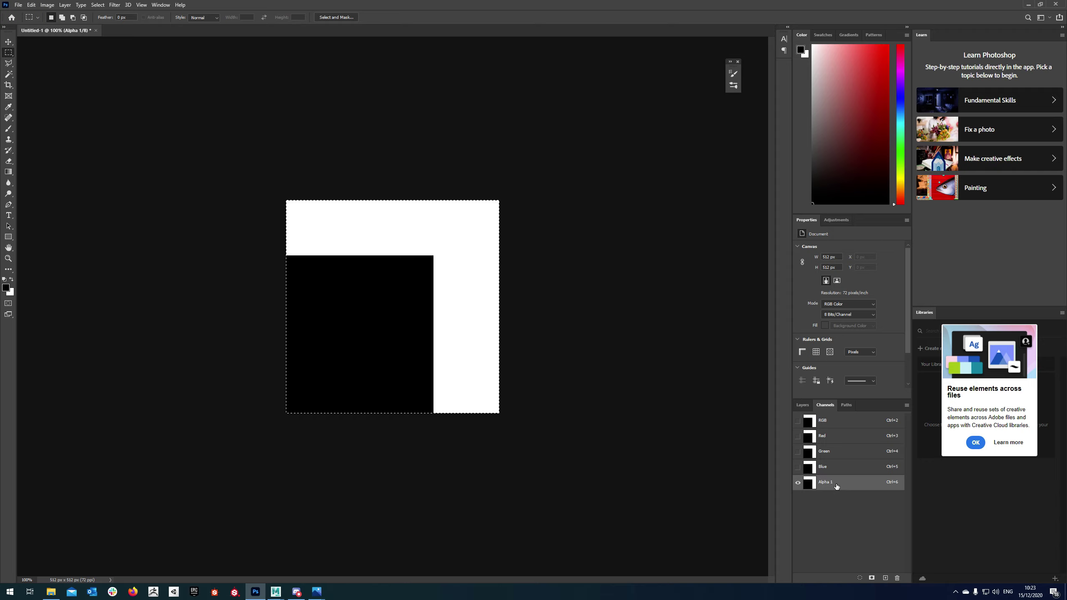
left_click(821, 421)
left_click(802, 405)
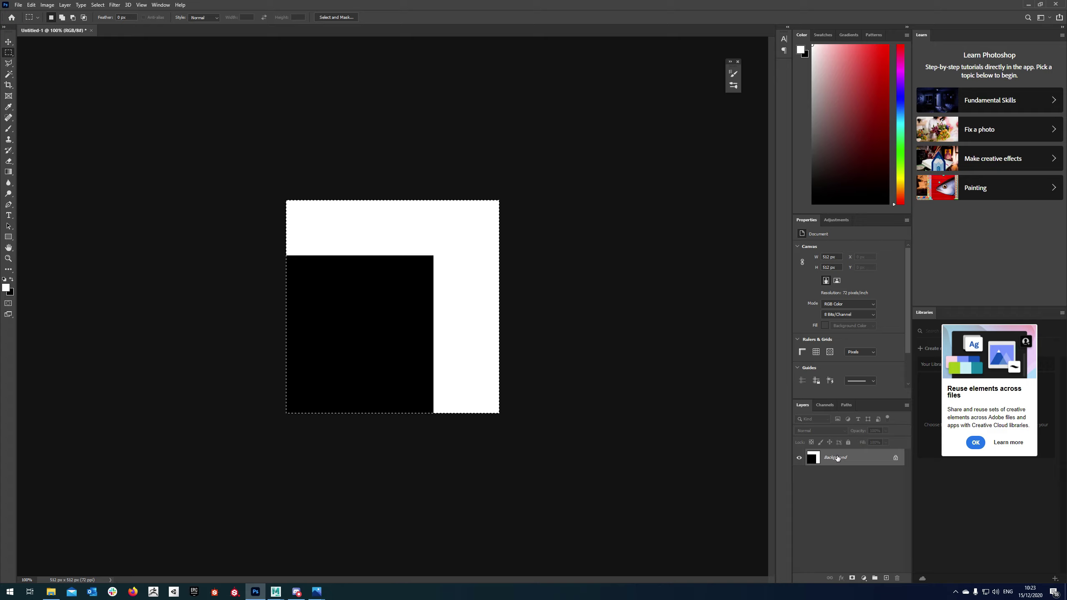
Compare the Alpha 1 channel with the RGB channels and the Background layer.
left_click(825, 406)
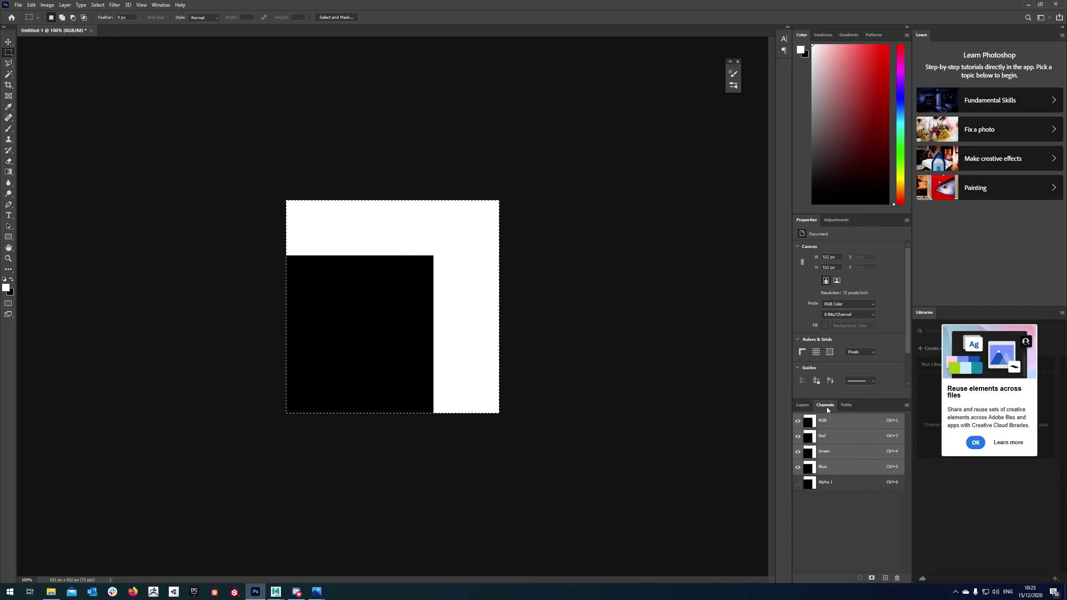
left_click(829, 483)
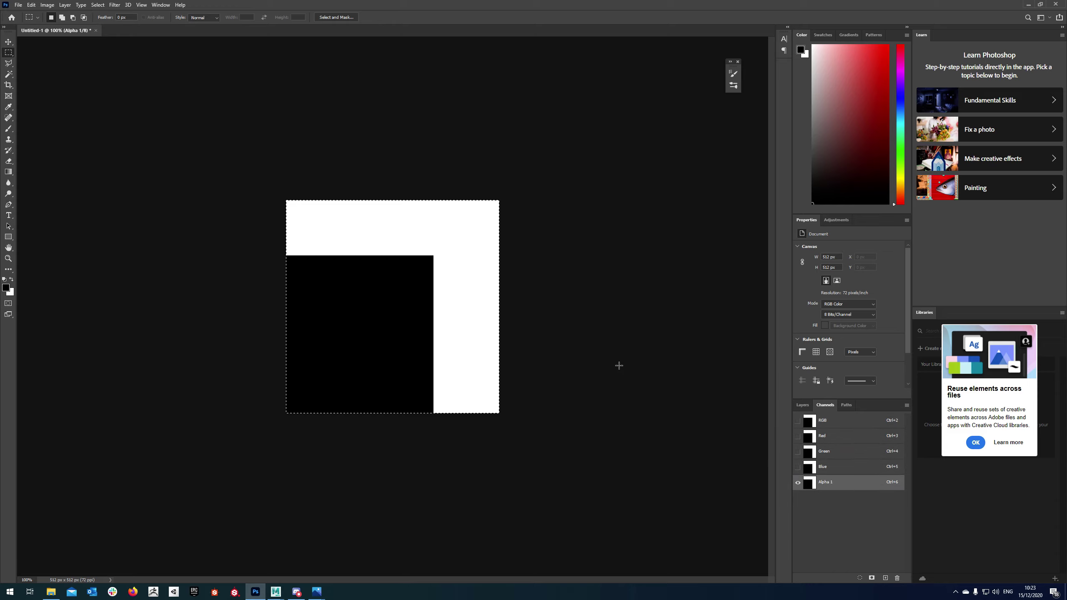
left_click(824, 421)
left_click(803, 405)
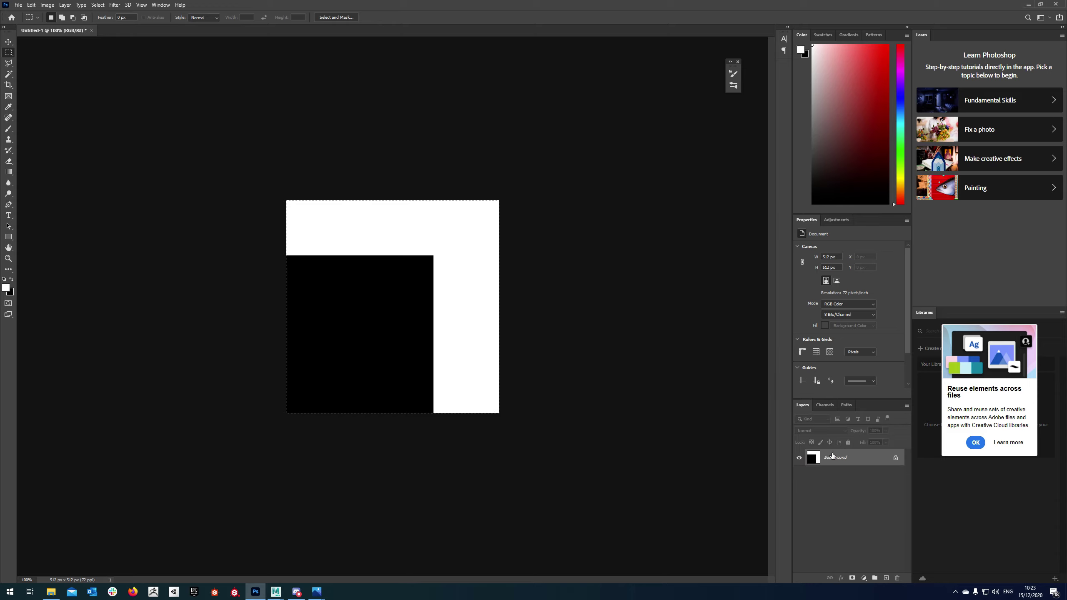
left_click(826, 407)
left_click(802, 406)
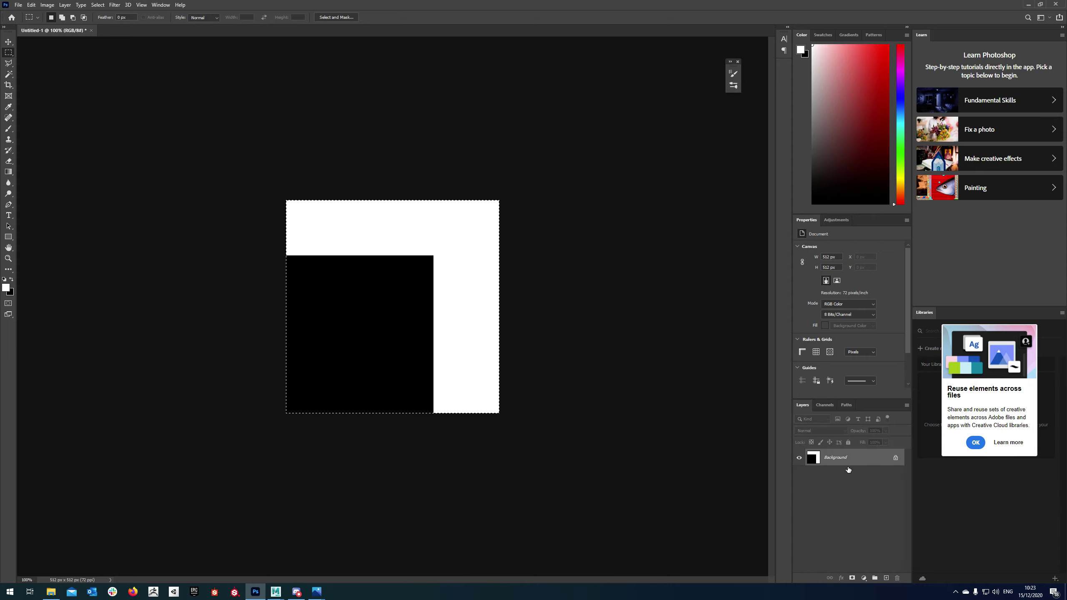
left_click(824, 405)
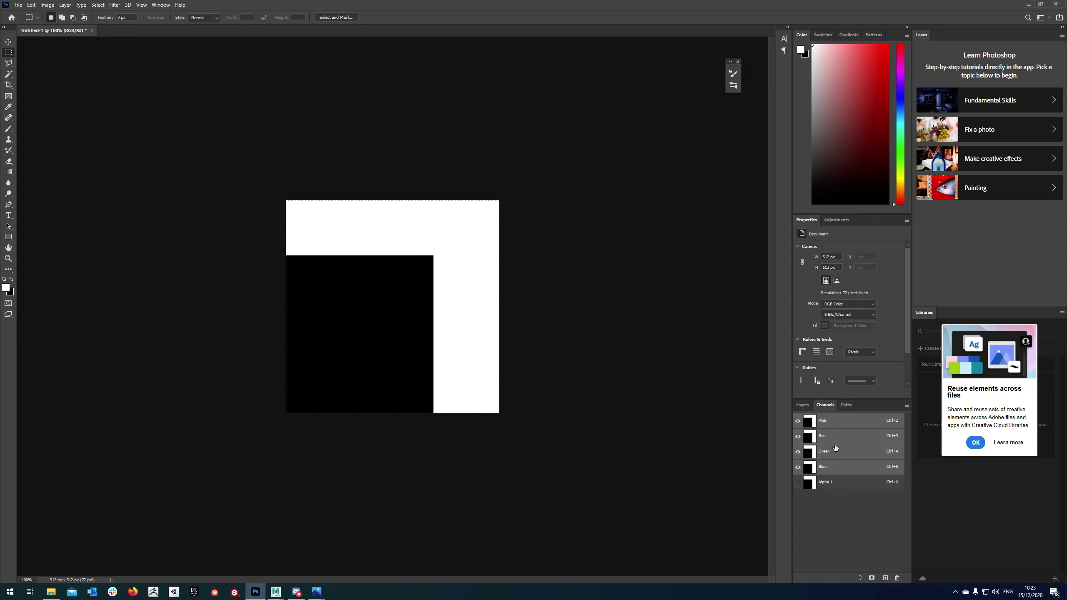
Fill the entire Background layer with white and clear the selection.
left_click(802, 404)
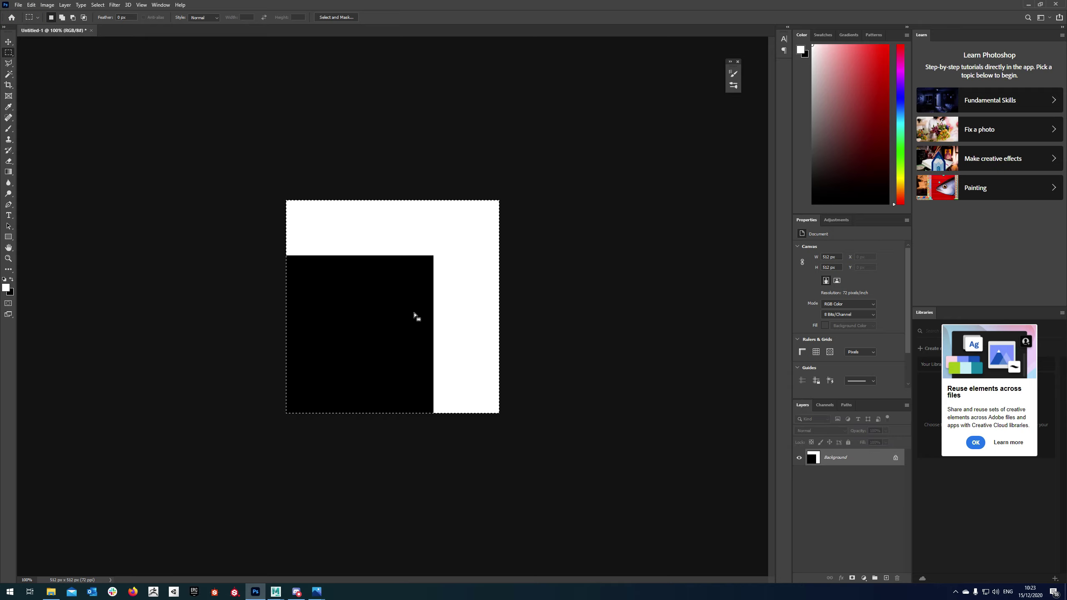
key("alt+BackSpace")
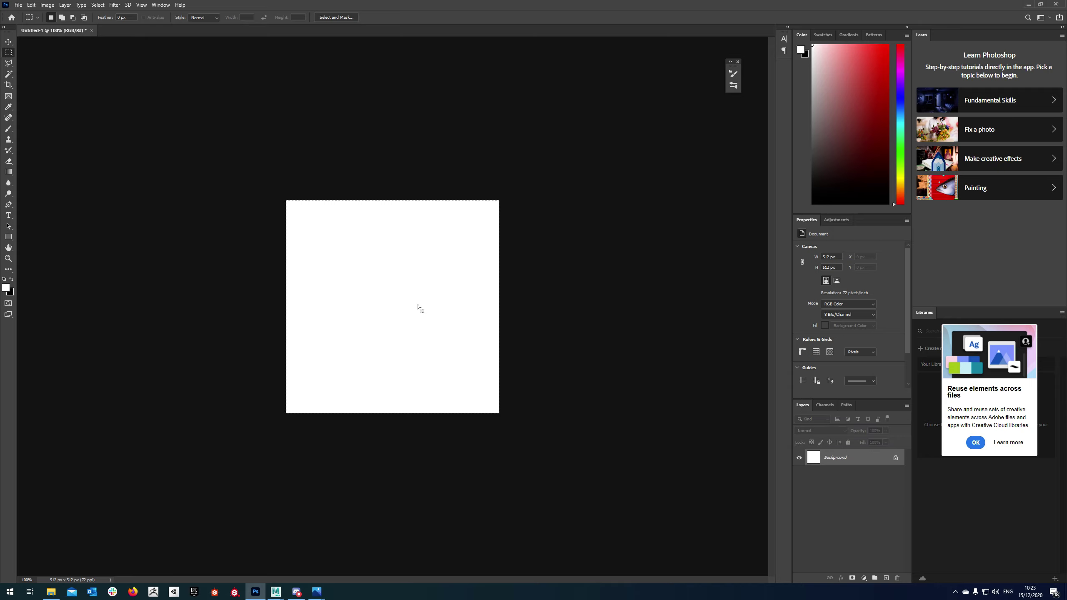
key("ctrl+d")
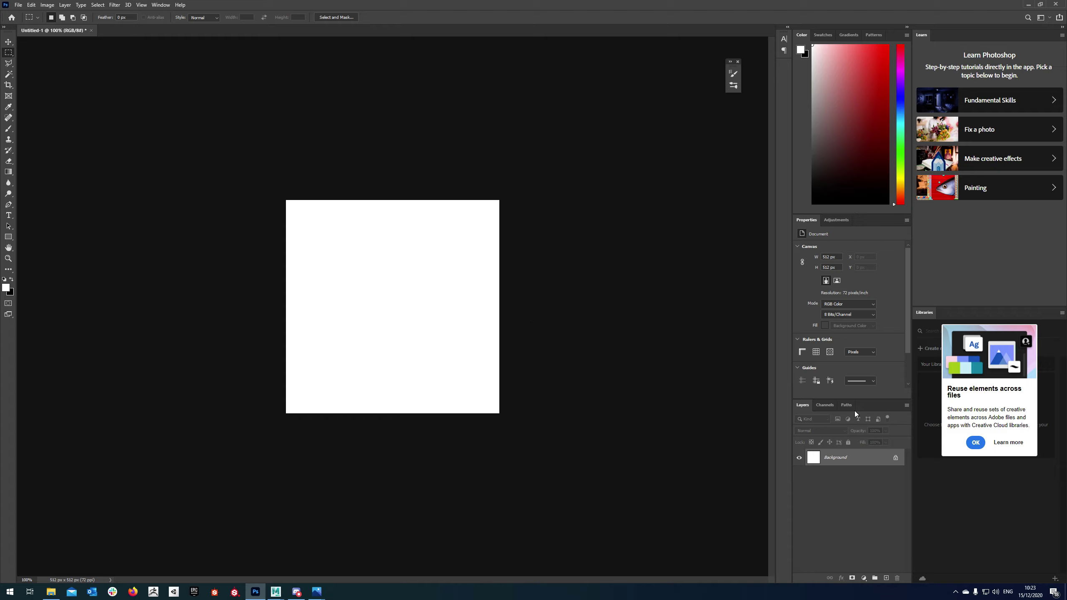
Inspect the pattern in the Alpha 1 channel, then return to the RGB composite and the Background layer.
left_click(825, 406)
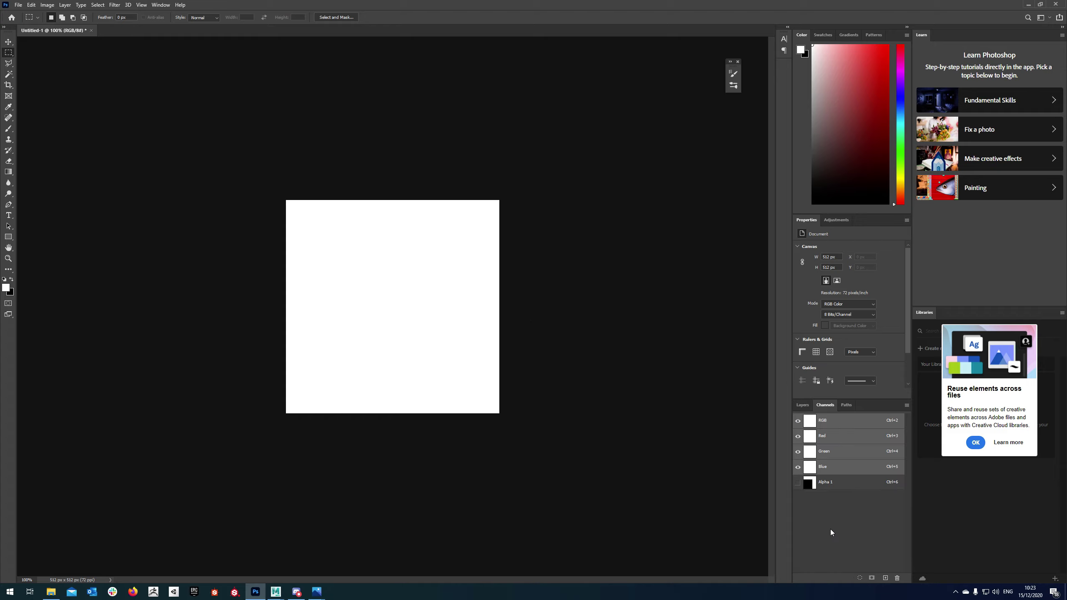
left_click(824, 483)
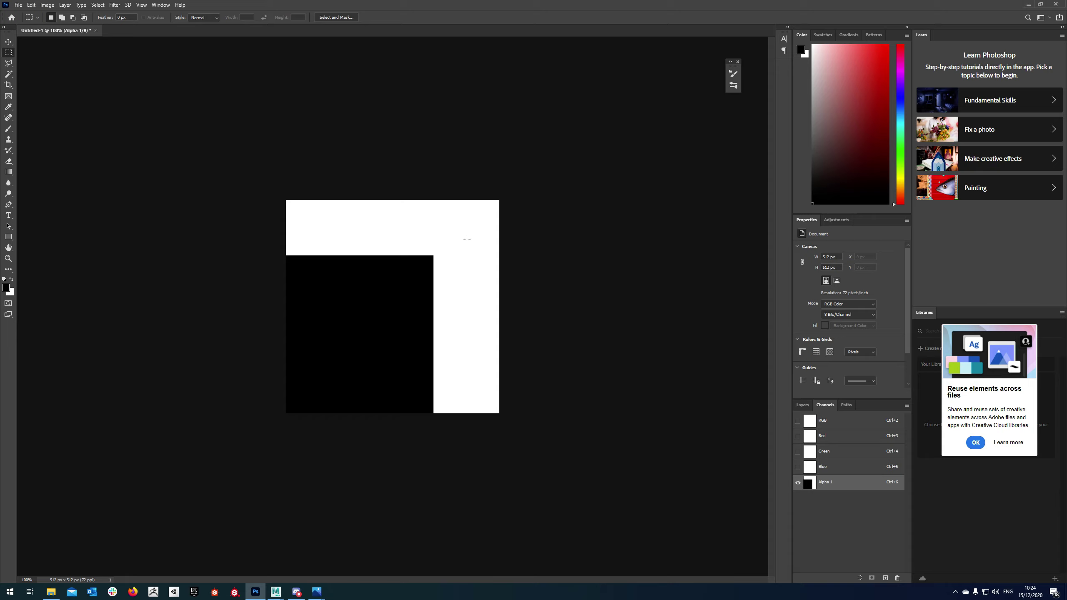
left_click(823, 420)
left_click(802, 405)
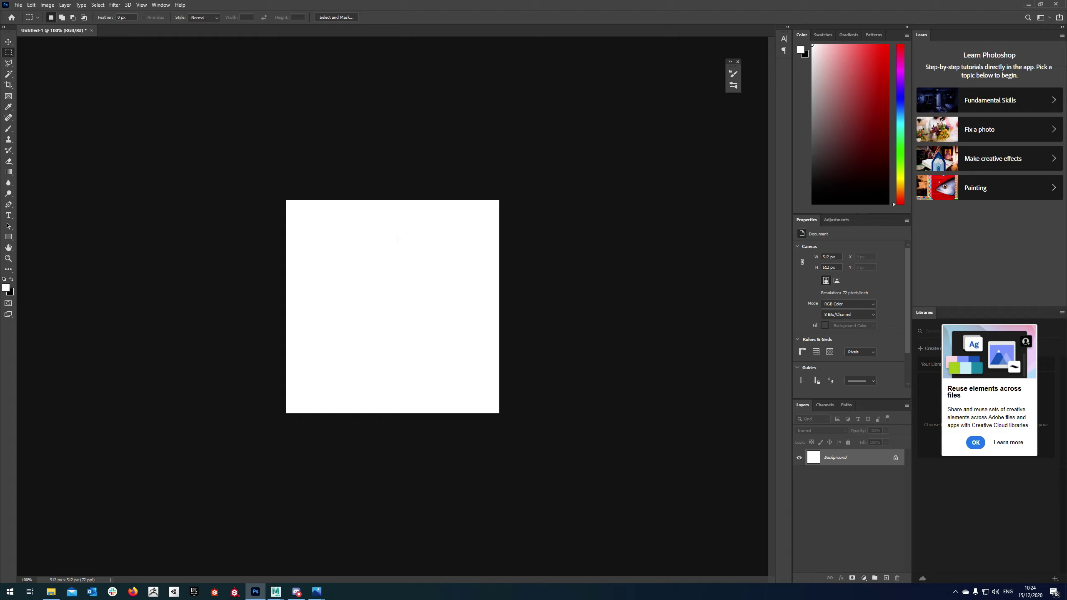
Save the image on the Desktop as the Targa file GrillAlpha with alpha channels at 32 bits/pixel, replacing the existing file.
left_click(18, 5)
left_click(42, 103)
left_click(589, 370)
left_click(122, 100)
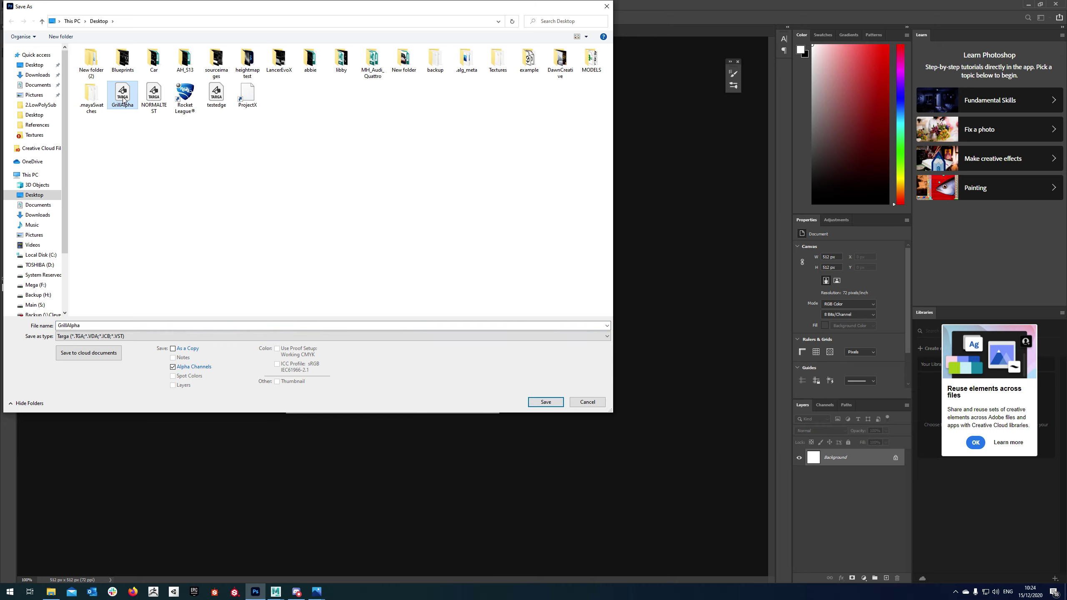
left_click(545, 402)
left_click(553, 296)
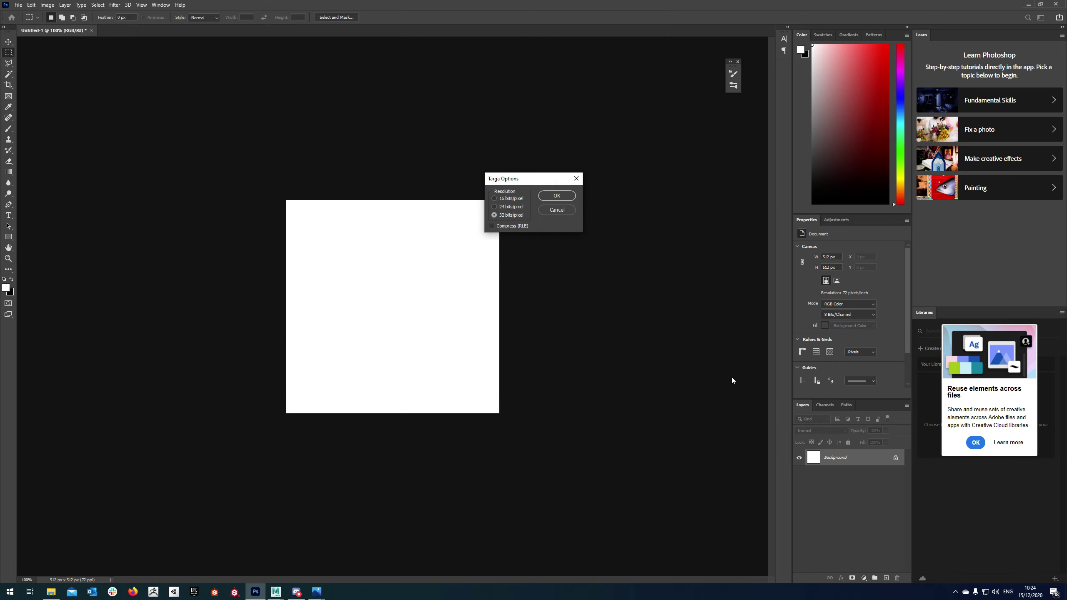
left_click(556, 196)
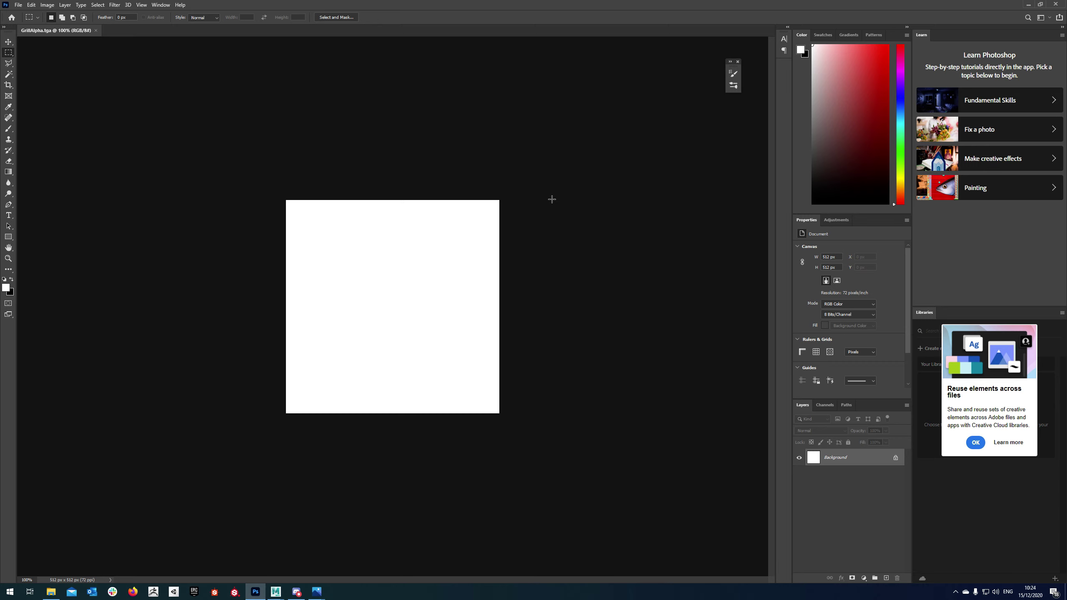
Switch to Maya, select the FrontGrill mesh and show the attributes of its Grill1 material.
mouse_move(275, 591)
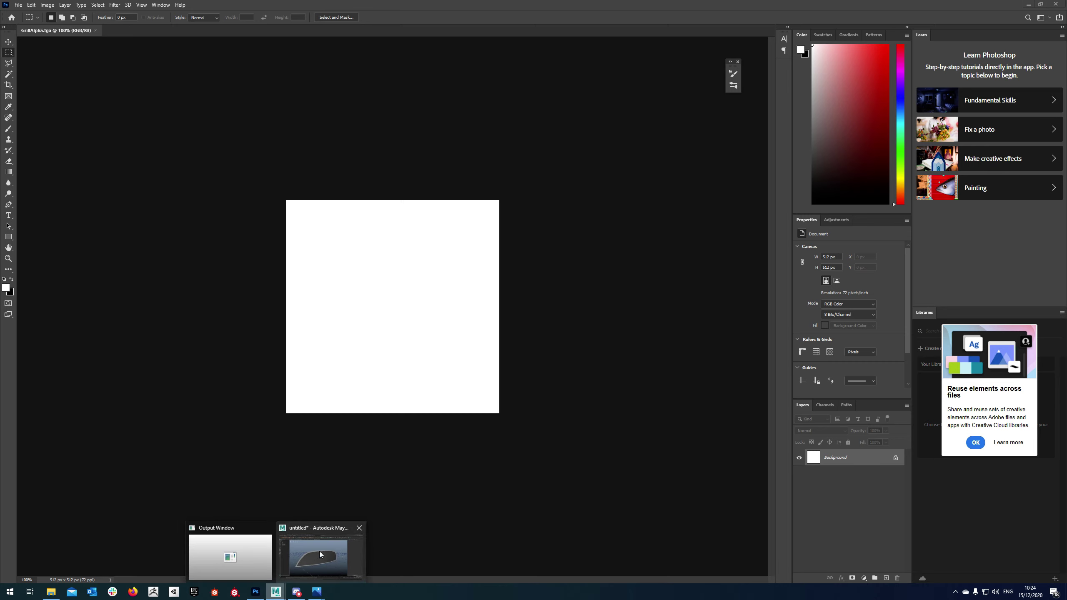
left_click(334, 542)
left_click_drag(517, 310, 538, 282, "alt")
left_click(537, 281)
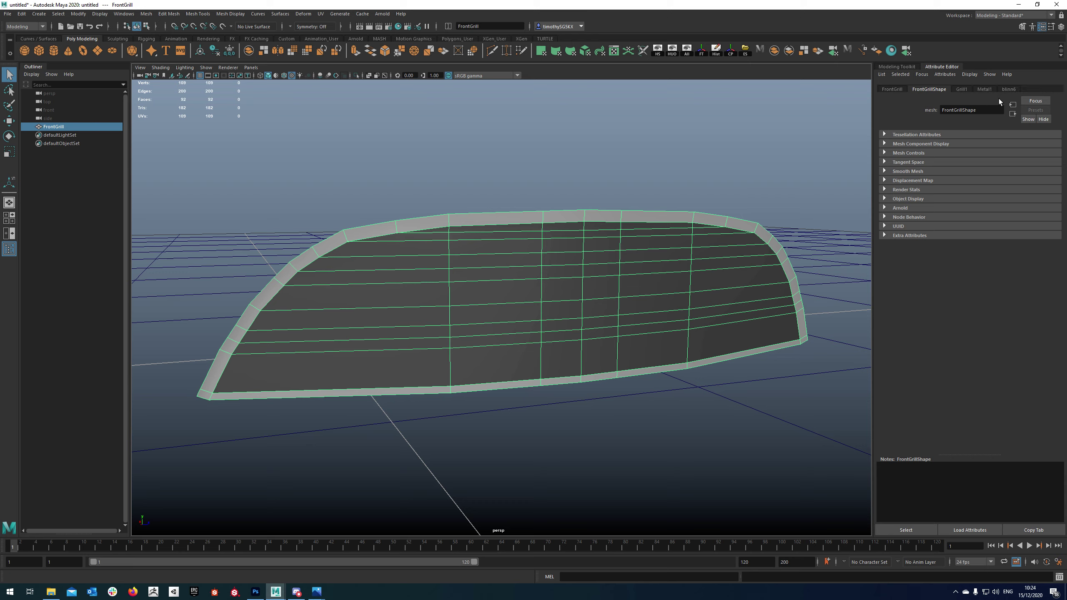
left_click(966, 92)
left_click(703, 53)
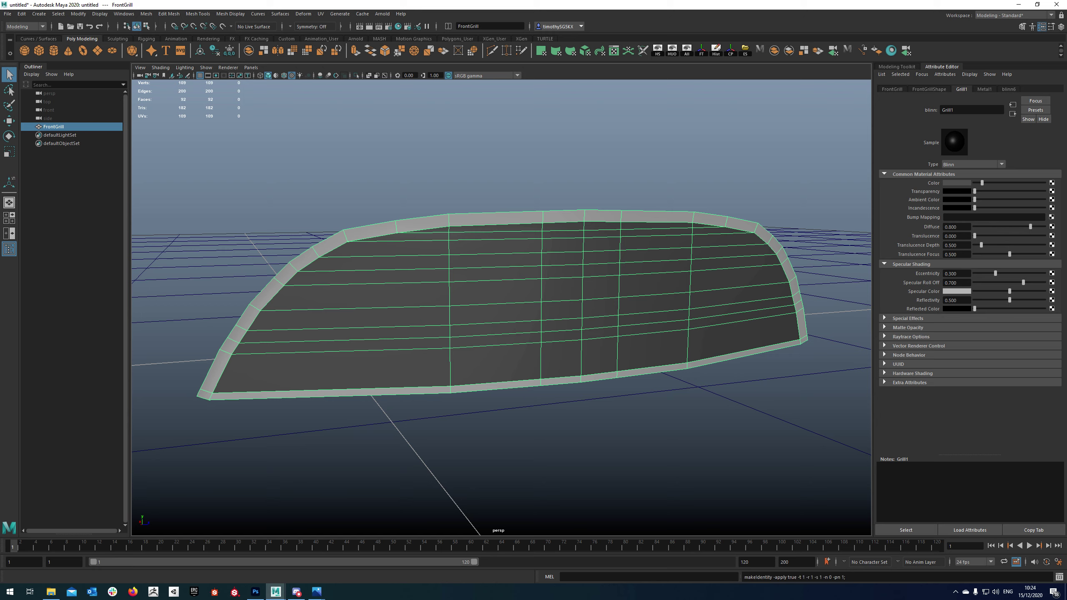
Connect a File texture to the Grill1 material's Transparency and load GrillAlpha.tga from the Desktop as its image.
left_click(1051, 199)
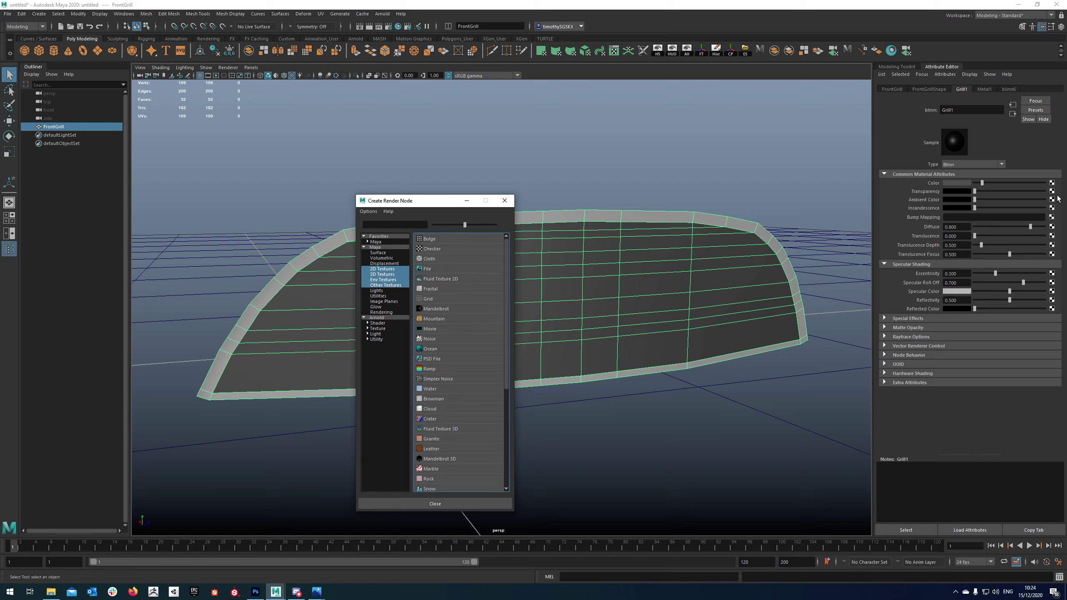
left_click(438, 270)
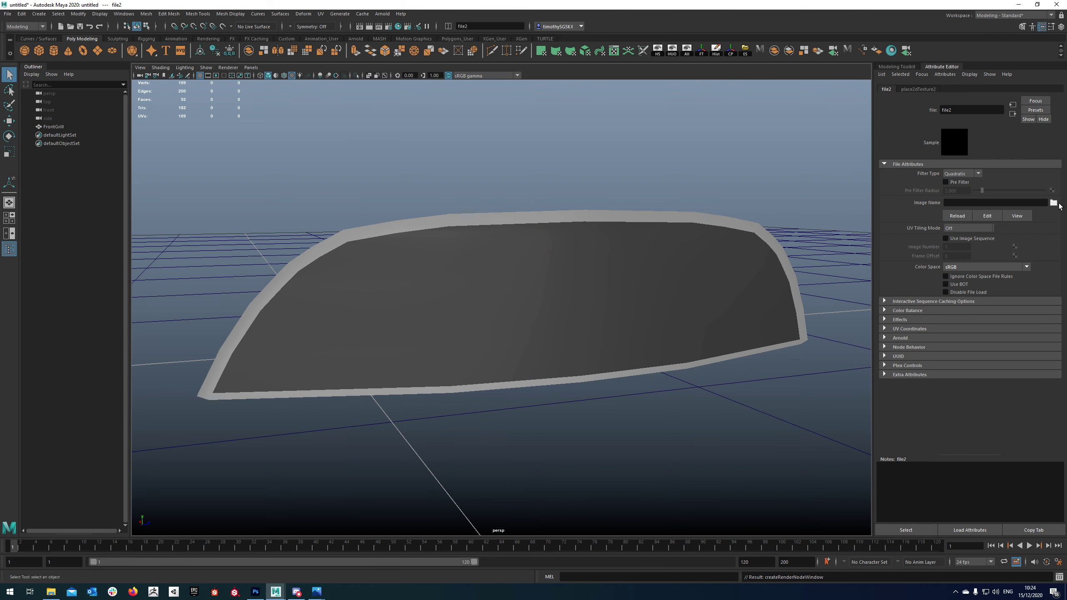
left_click(1053, 203)
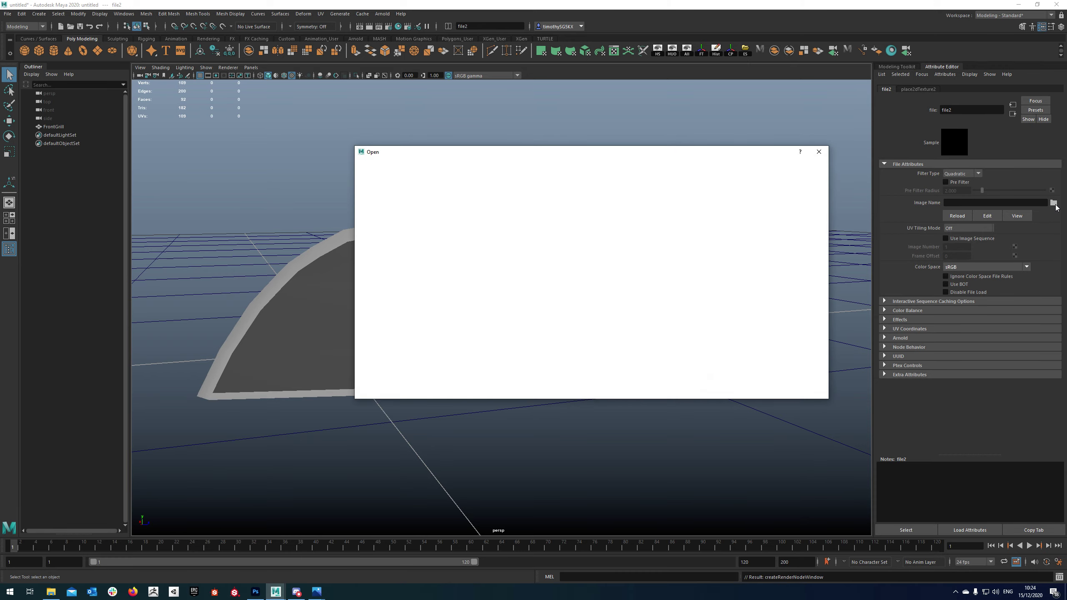
double_click(438, 190)
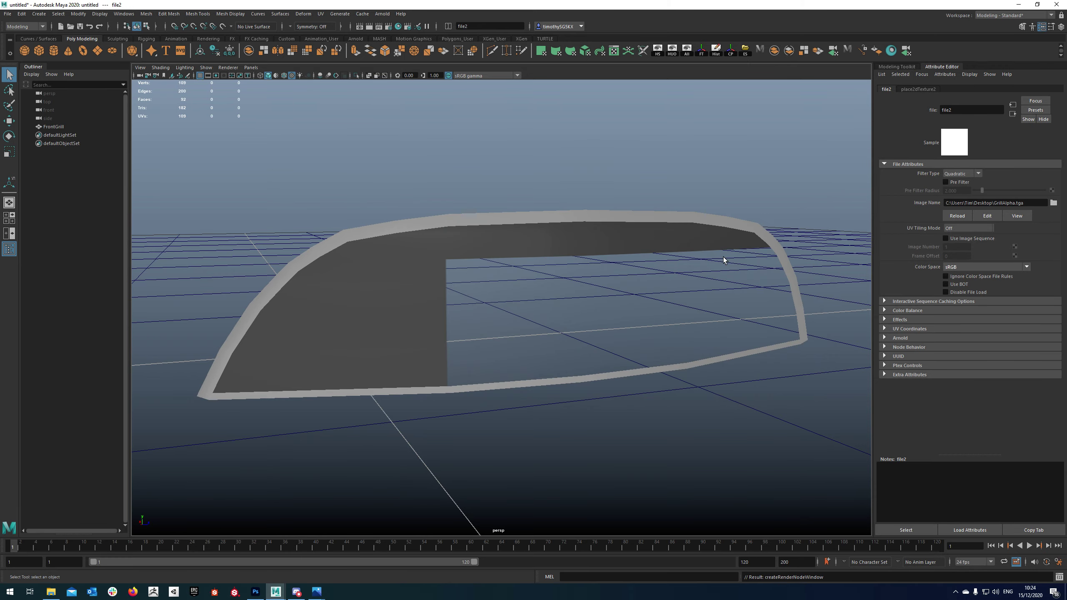
Open the UV Editor without the UV Toolkit and display the FrontGrill mesh's UVs in it.
left_click_drag(640, 272, 584, 267, "alt")
left_click(614, 50)
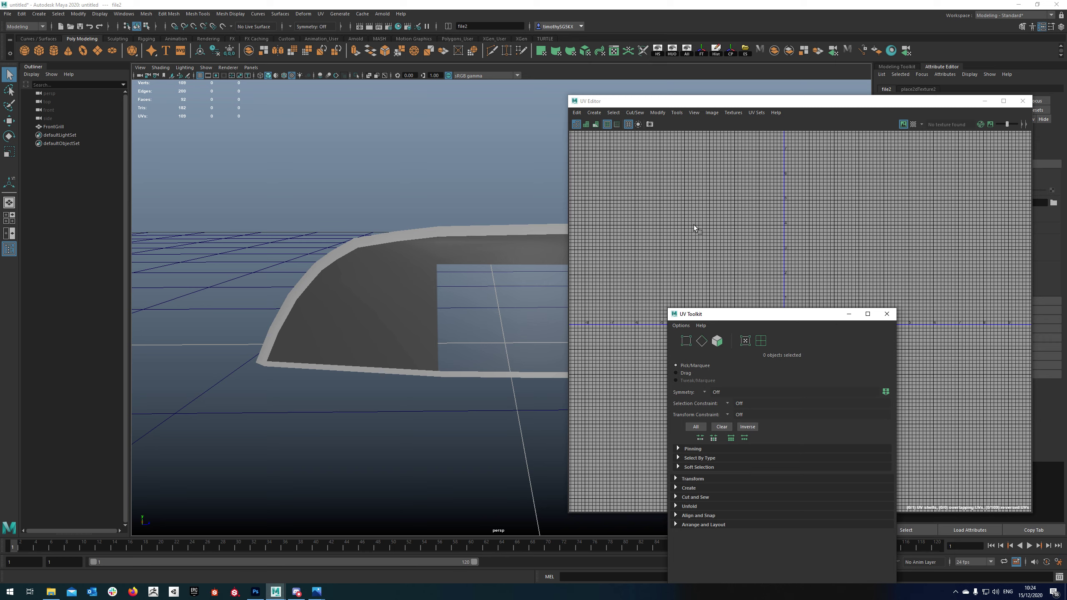
left_click(886, 314)
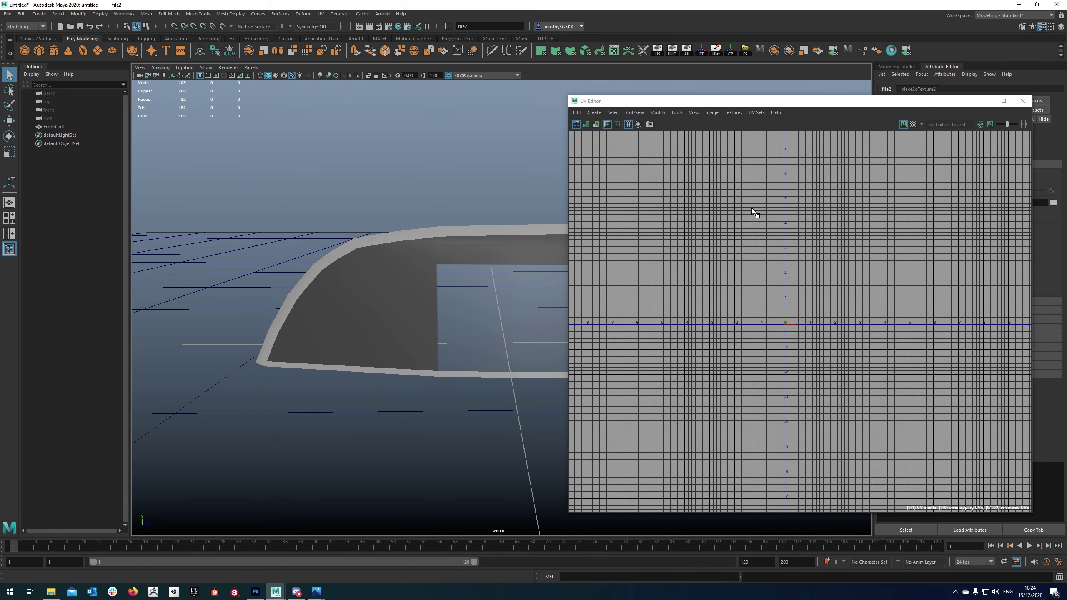
scroll(859, 252, "up", 3)
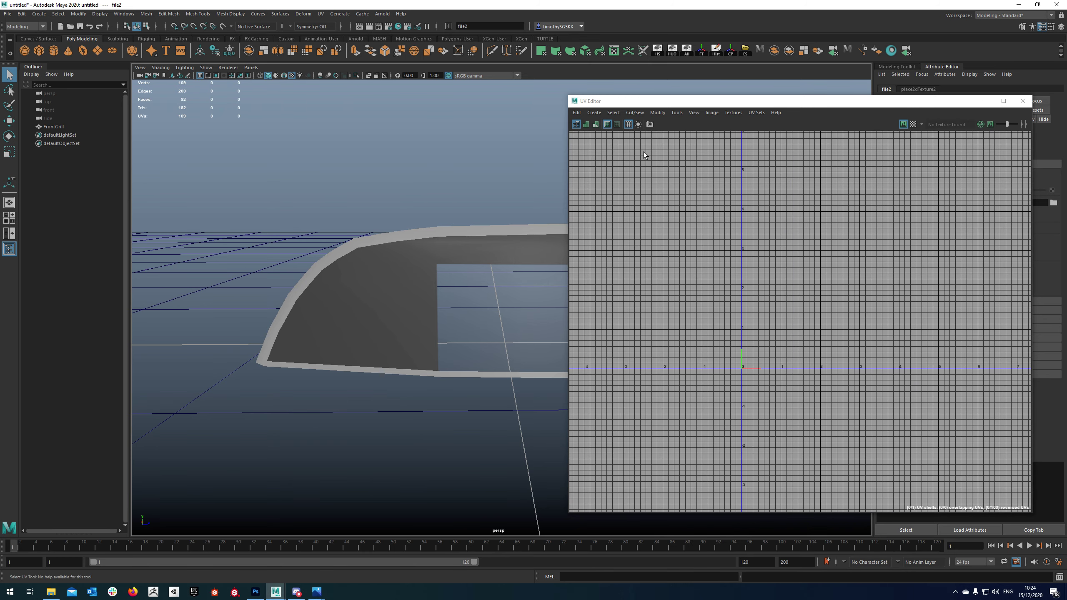
left_click(445, 245)
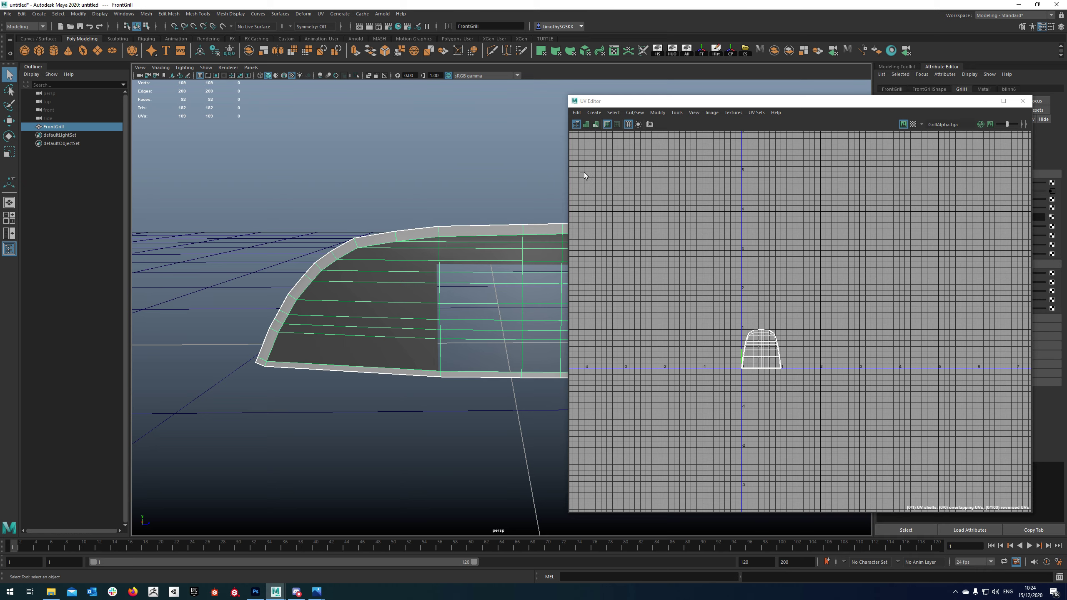
scroll(742, 367, "up", 8)
middle_click_drag(495, 263, 468, 270, "alt")
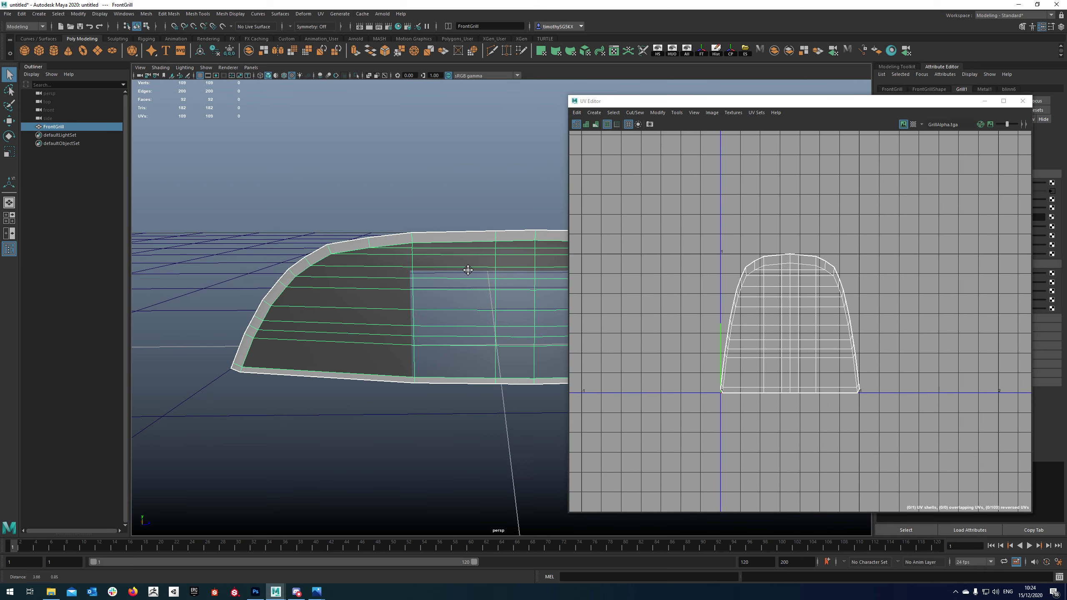
scroll(468, 270, "down", 4)
Select the face loops that form the whole rim around the FrontGrill mesh.
right_click_drag(441, 261, 442, 279)
middle_click_drag(469, 280, 425, 279, "alt")
left_click_drag(425, 280, 418, 281, "alt")
middle_click_drag(418, 282, 390, 286, "alt")
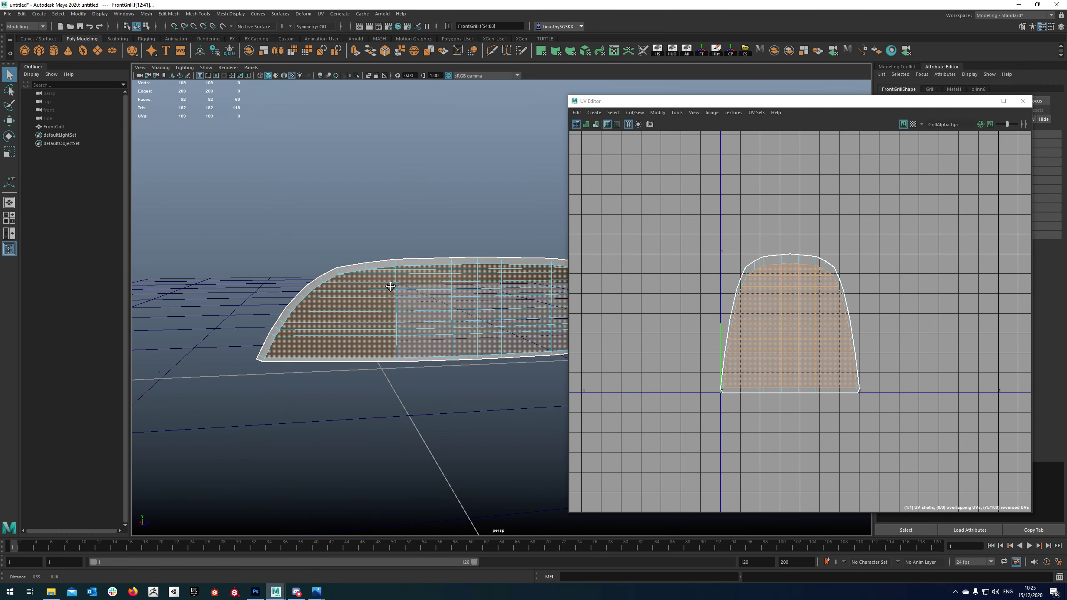
key("f")
left_click(310, 241)
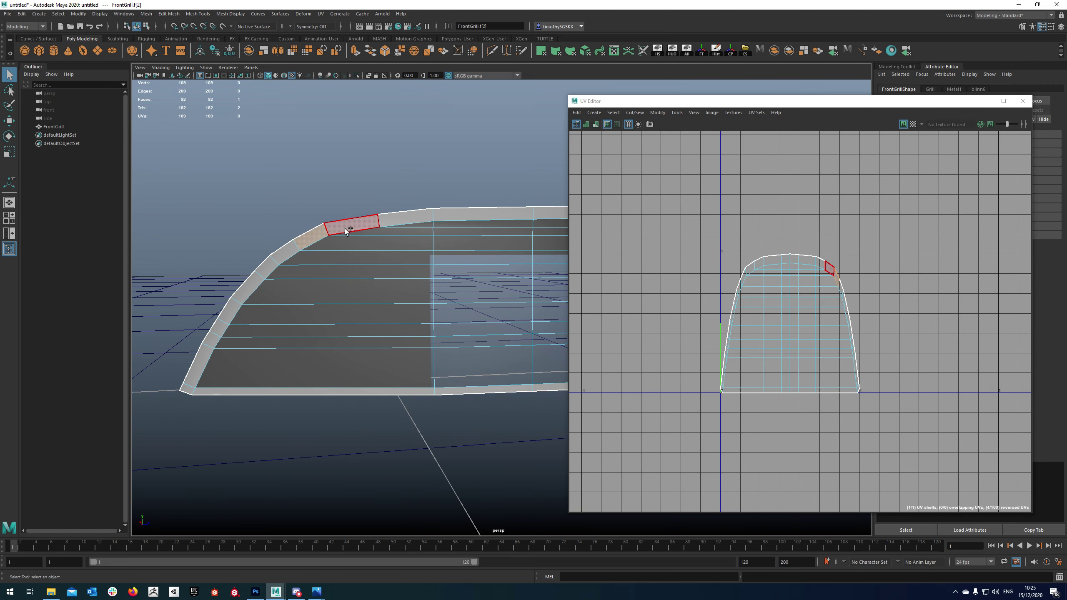
double_click(345, 230)
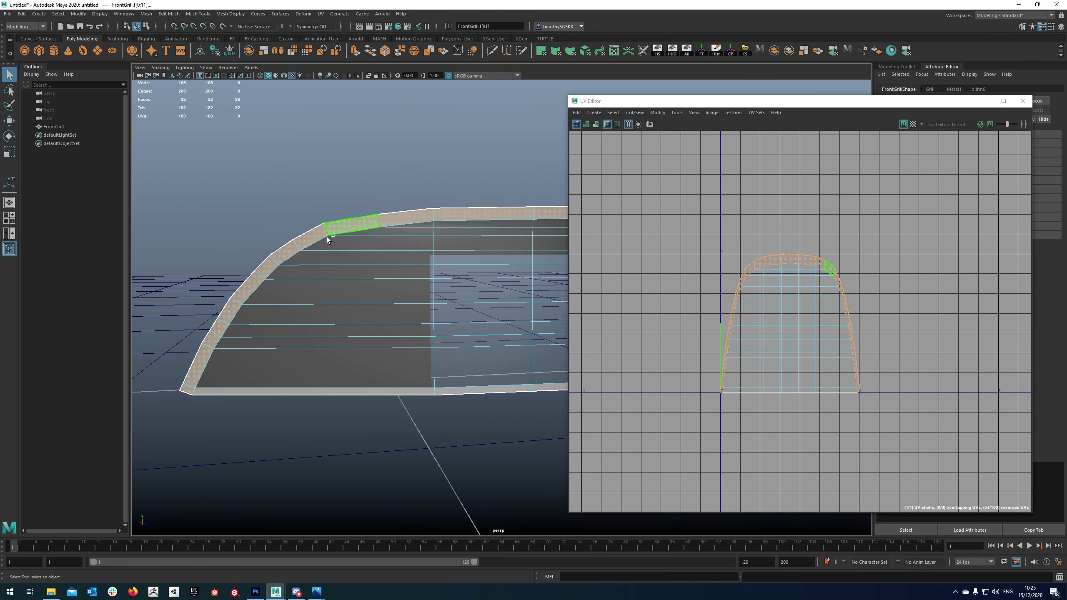
double_click(471, 397, "shift")
middle_click_drag(485, 352, 460, 353, "alt")
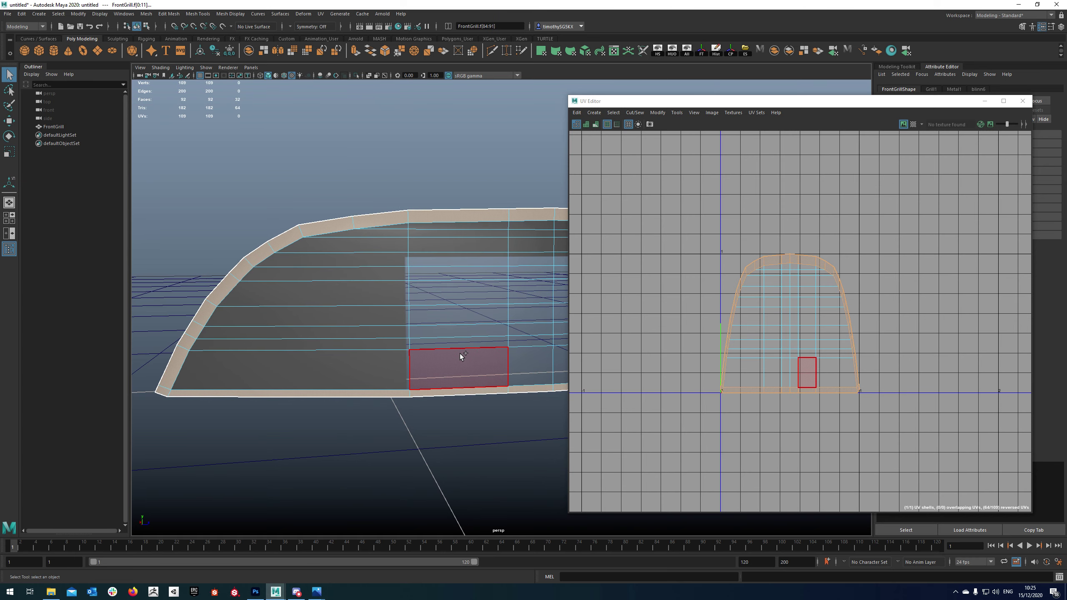
Invert the selection to the inner grill faces and apply a planar UV projection to them.
key("ctrl+shift+i")
scroll(819, 310, "down", 3)
scroll(528, 282, "down", 3)
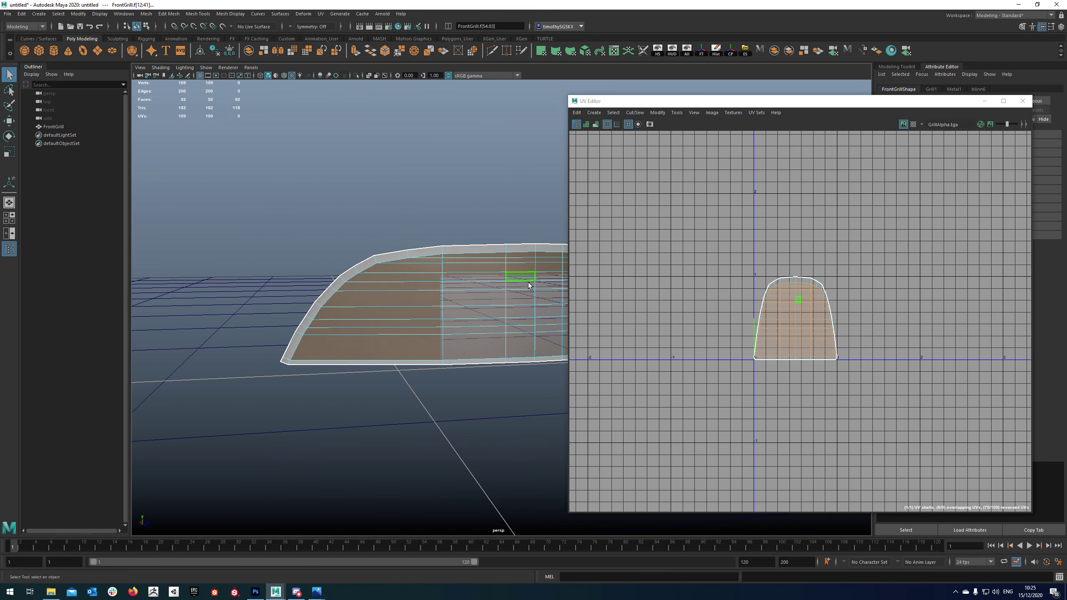
left_click_drag(528, 282, 525, 227, "alt")
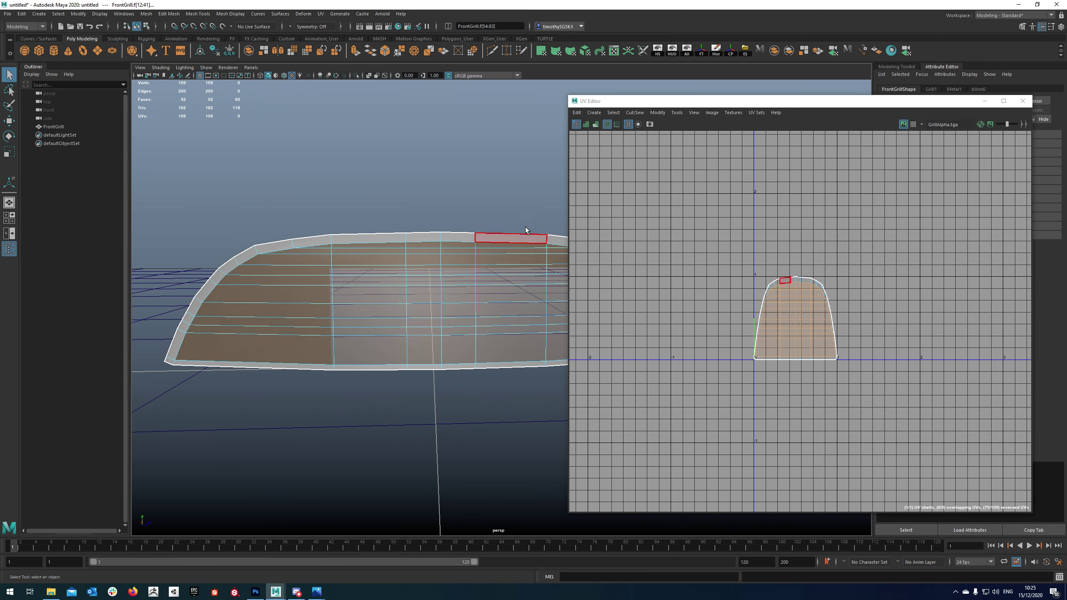
left_click(545, 54)
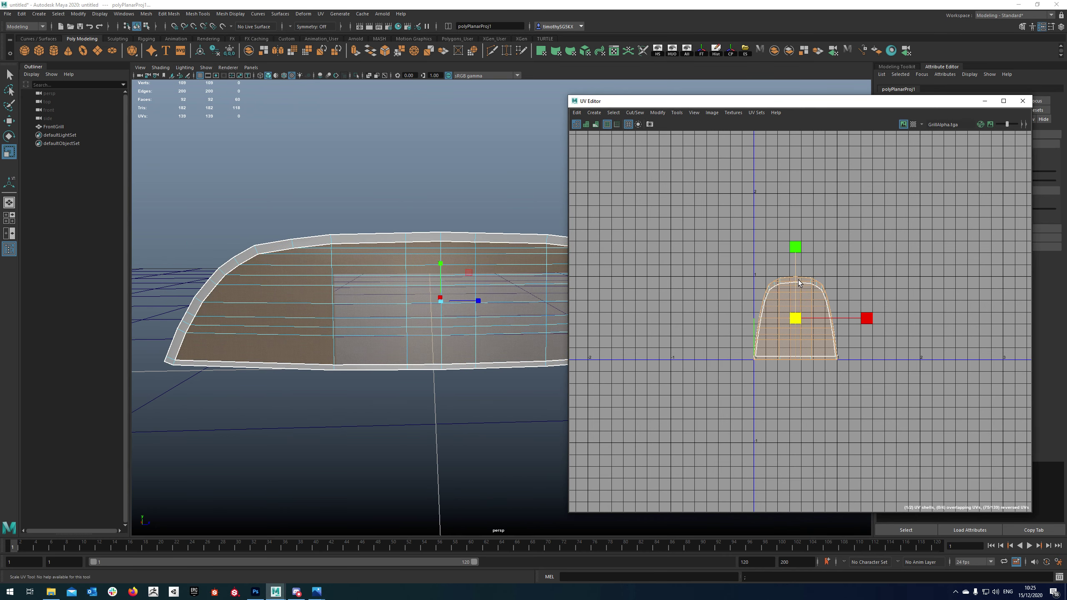
Squash the inner faces' projected UVs vertically and unfold them into an undistorted shell.
left_click_drag(801, 252, 800, 296)
right_click(787, 306, "shift")
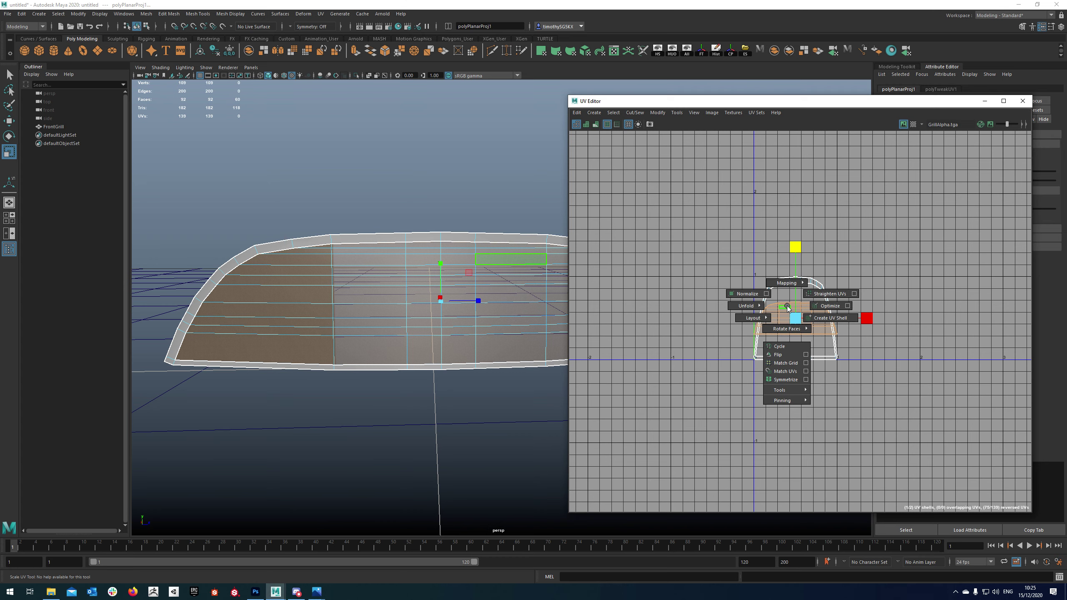
right_click_drag(787, 306, 710, 302, "shift")
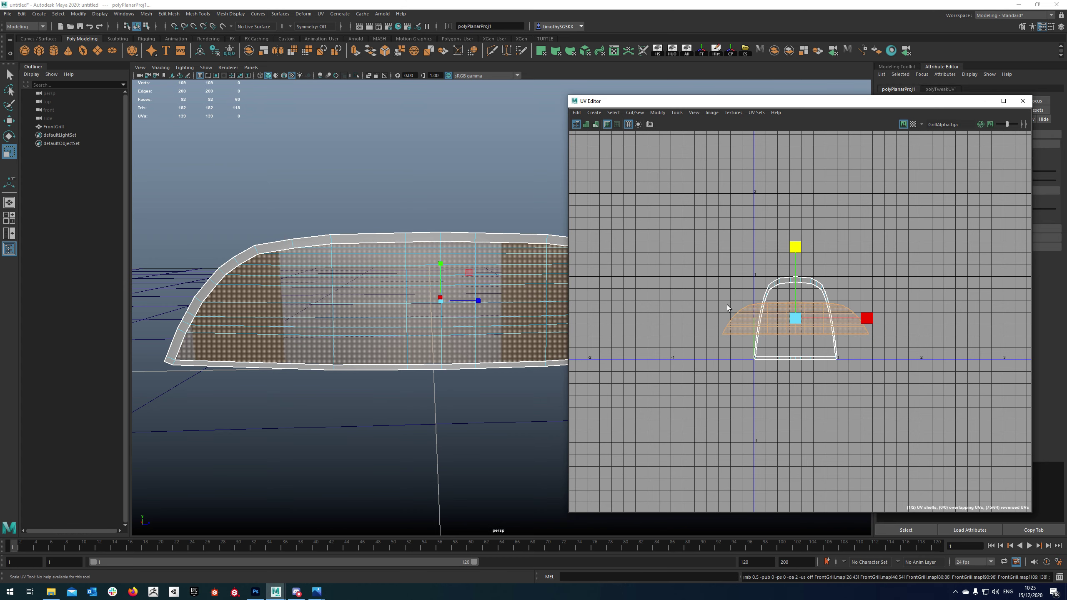
Scale the inner faces' UV shell up uniformly until the grille texture tiles many times across the grill.
scroll(794, 277, "up", 3)
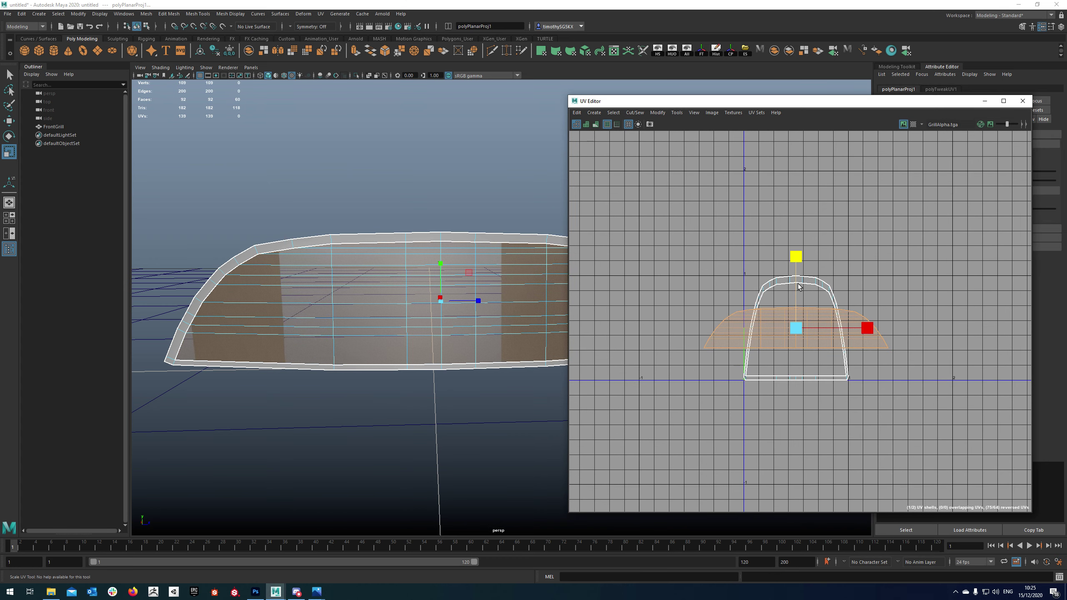
left_click_drag(800, 343, 892, 274)
scroll(814, 310, "down", 3)
scroll(815, 312, "down", 3)
left_click_drag(817, 323, 884, 281)
left_click_drag(818, 327, 860, 295)
scroll(435, 307, "down", 2)
middle_click_drag(437, 304, 446, 297, "alt")
scroll(729, 296, "up", 2)
Rotate the inner UV shell about 45 degrees so the grille pattern runs diagonally.
key("e")
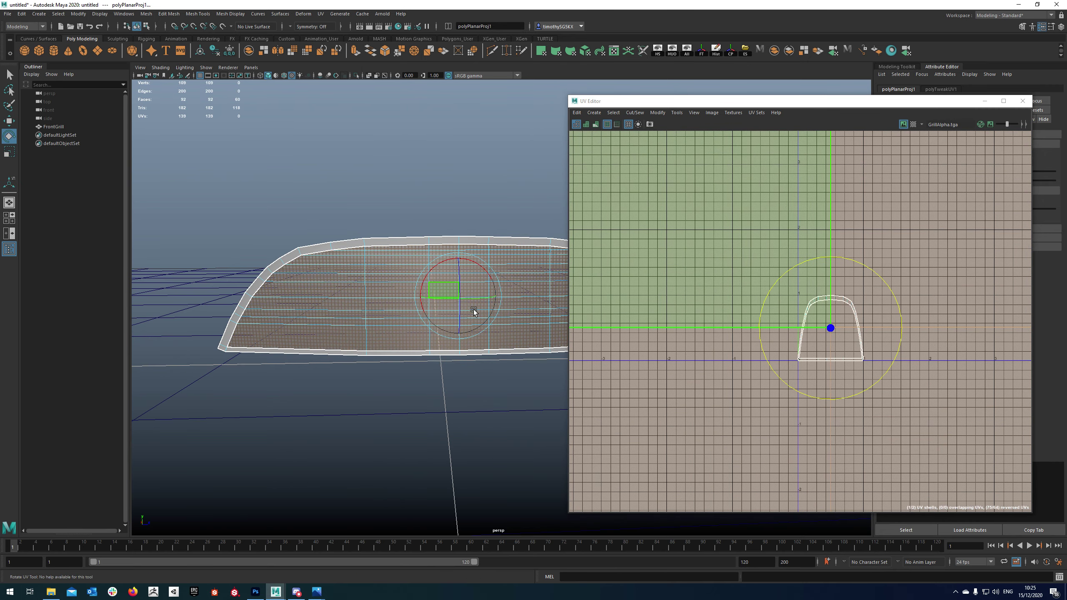
scroll(423, 305, "up", 6)
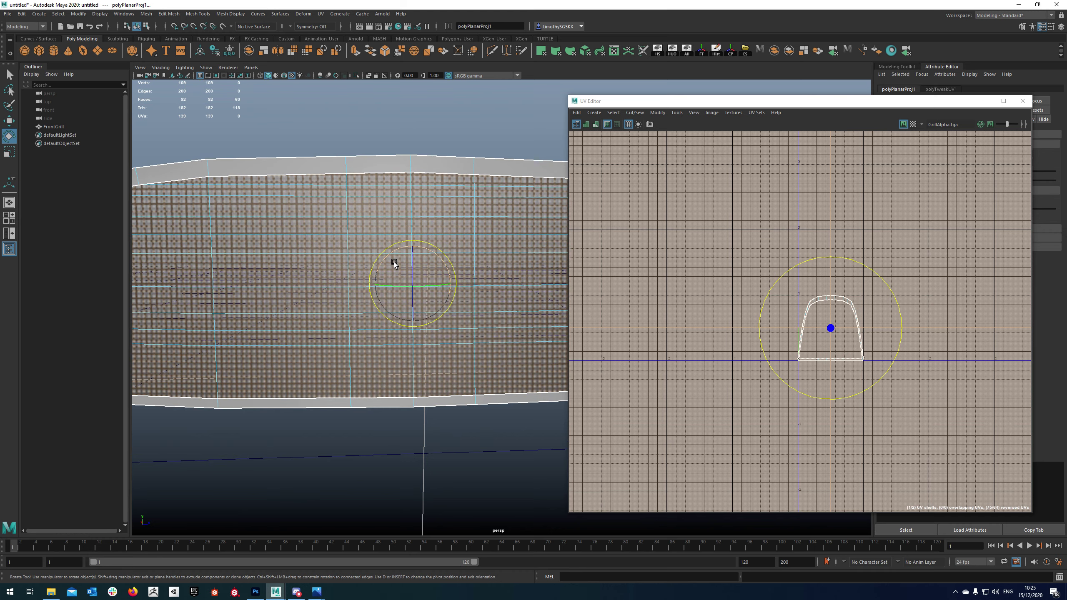
middle_click_drag(850, 318, 842, 323, "alt")
scroll(763, 305, "down", 2)
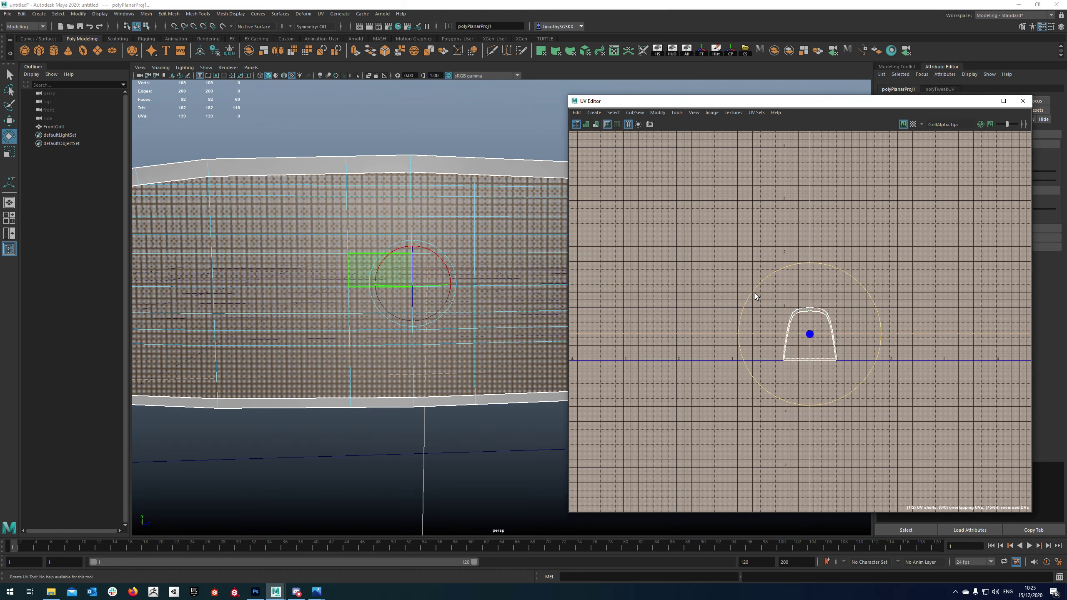
left_click_drag(755, 293, 762, 319)
key("ctrl+z")
left_click_drag(759, 298, 803, 256)
scroll(400, 266, "down", 5)
scroll(457, 307, "up", 1)
Enlarge the inner UV shell further for a denser grille pattern and deselect the mesh to check it.
key("r")
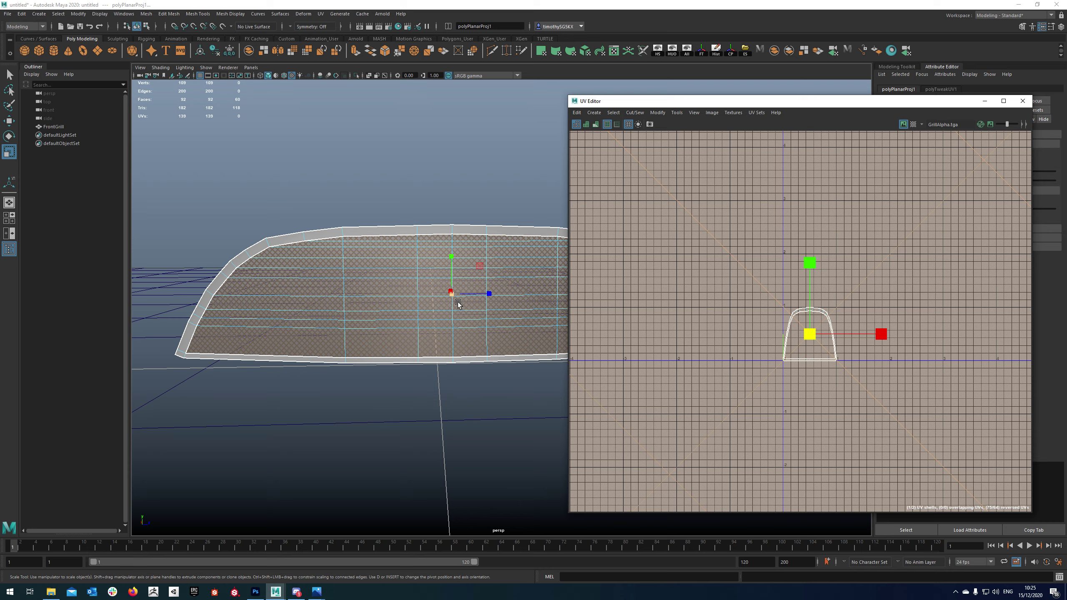
left_click_drag(458, 303, 503, 293, "alt")
key("ctrl+z")
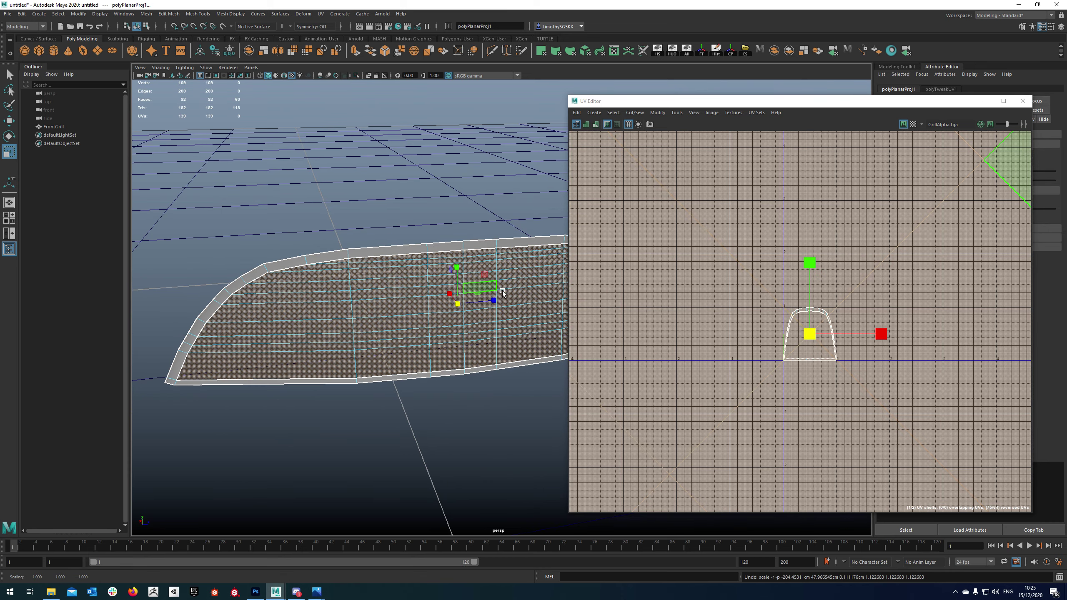
middle_click_drag(811, 341, 805, 343, "alt")
left_click_drag(804, 336, 862, 314)
right_click_drag(407, 301, 447, 289)
left_click(420, 209)
mouse_move(491, 282)
left_mouse_down("alt")
mouse_move(510, 264)
mouse_move(501, 288)
left_mouse_up("alt")
scroll(501, 288, "up", 5)
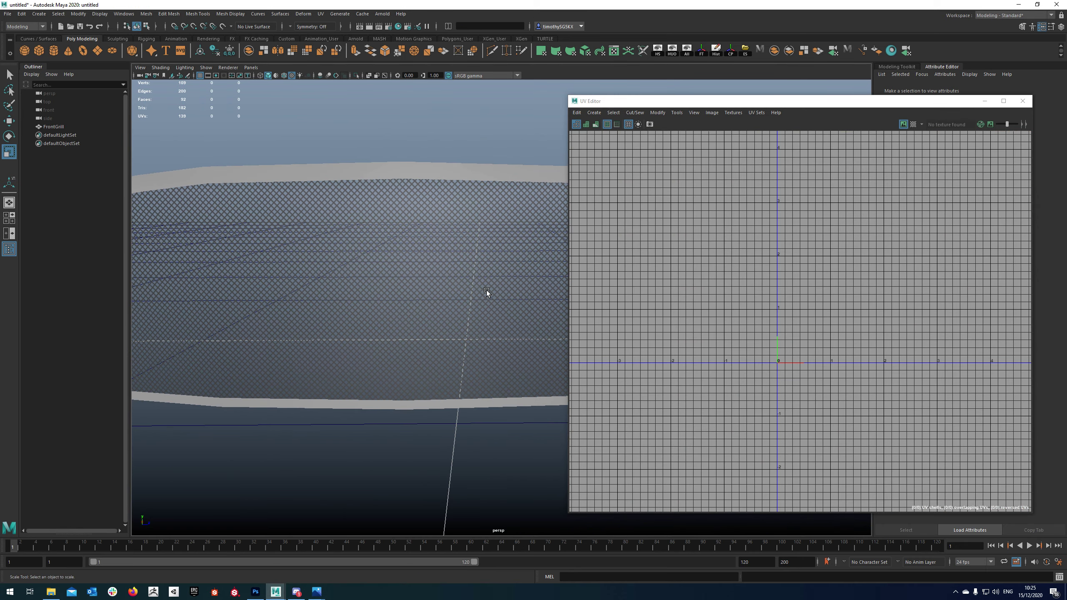
Scale the inner UV shell down slightly, return to object mode and close the UV Editor.
left_click(487, 290)
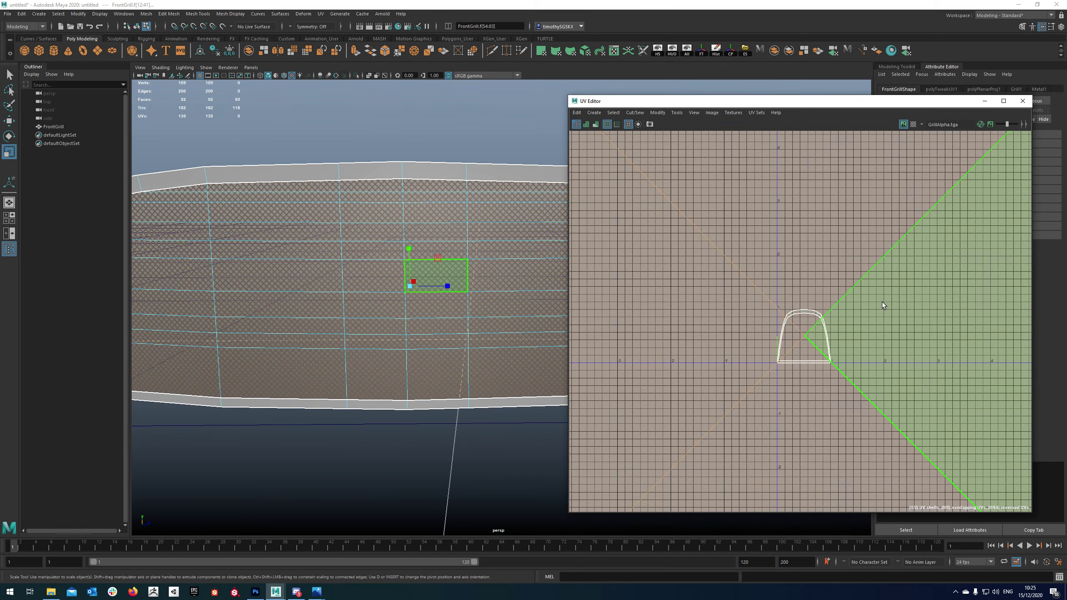
scroll(809, 310, "down", 4)
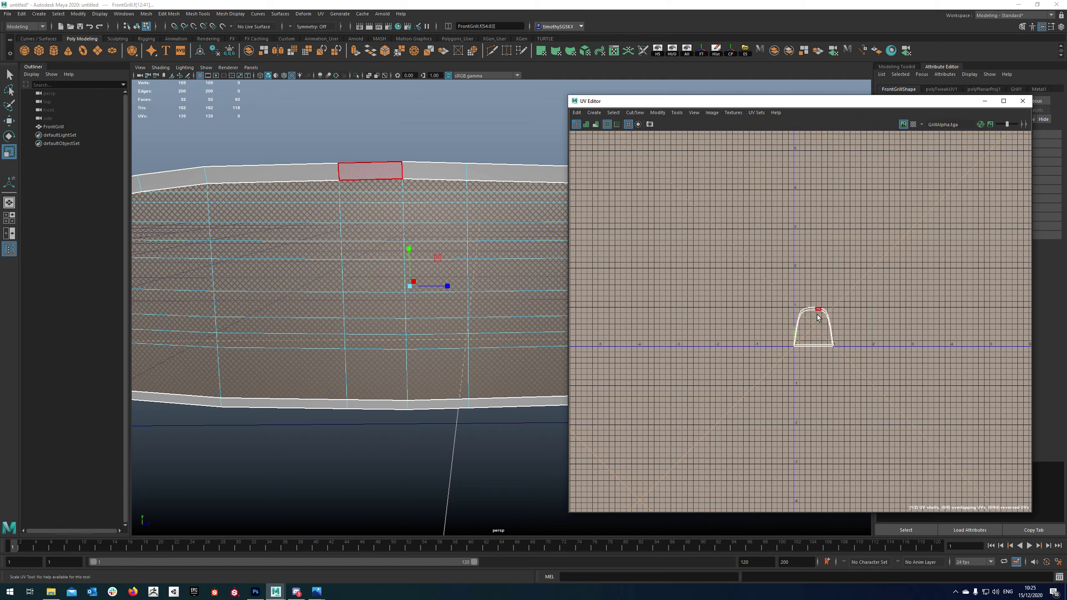
scroll(805, 325, "down", 5)
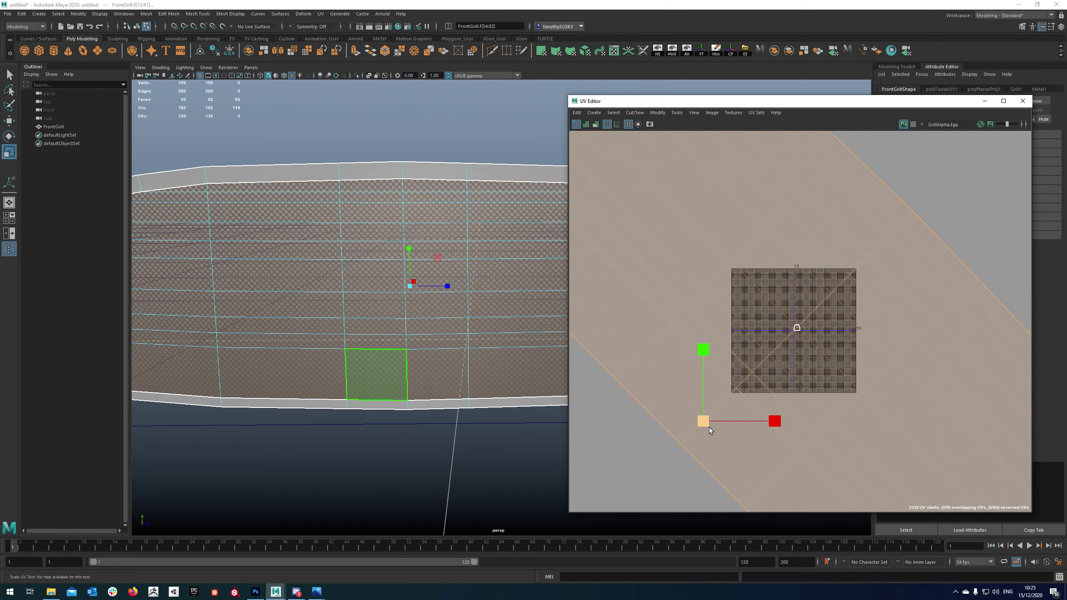
left_click_drag(708, 427, 699, 436)
right_click_drag(456, 262, 492, 235)
left_click(1022, 101)
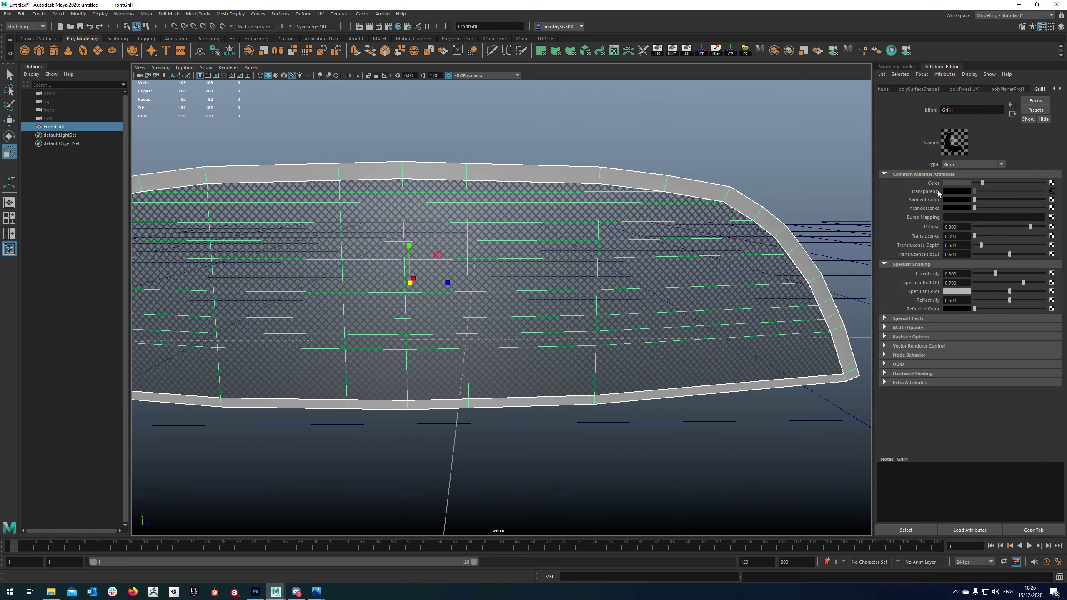
Examine the transparent grille pattern on the FrontGrill mesh from several angles, with and without the mesh selected.
left_click_drag(554, 266, 543, 247, "alt")
left_click(584, 115)
left_click_drag(583, 143, 690, 153, "alt")
left_click(664, 214)
scroll(657, 221, "down", 3)
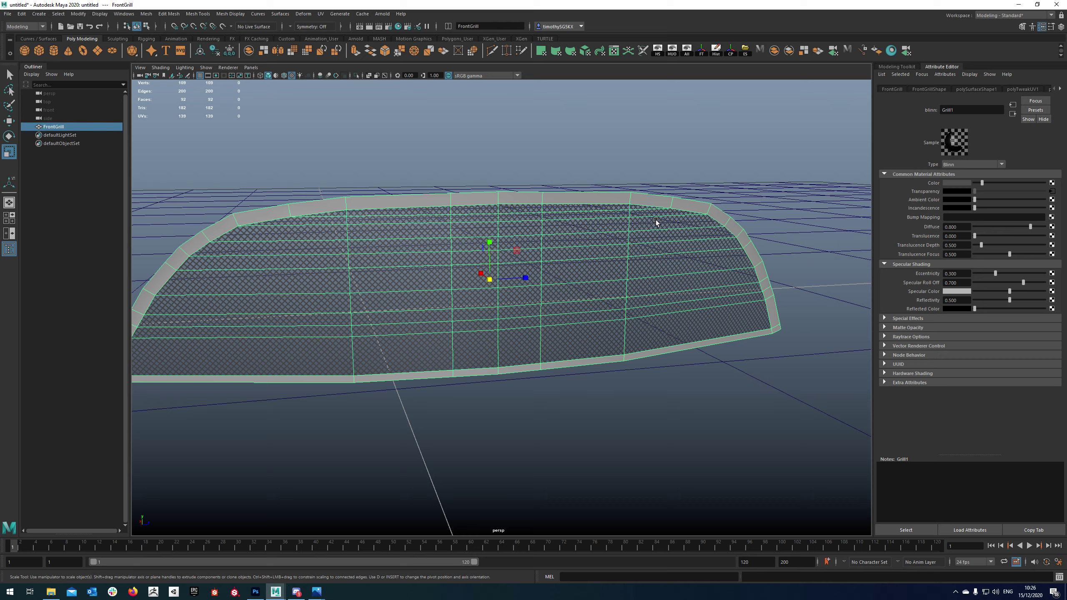
left_click_drag(437, 259, 543, 119, "alt")
left_click(543, 119)
left_click_drag(556, 161, 574, 156, "alt")
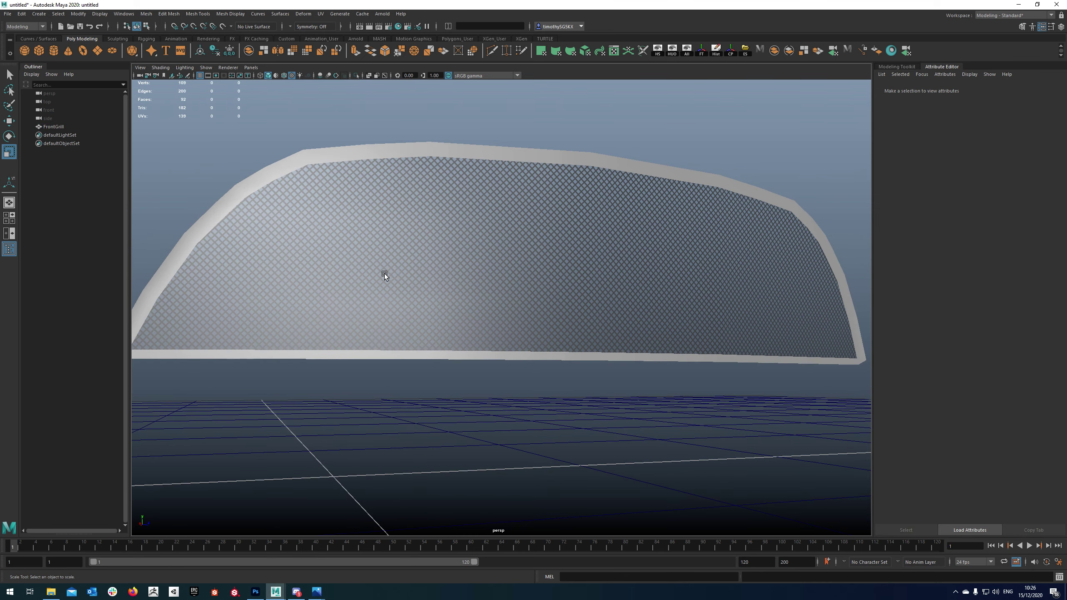
left_click(501, 226)
left_click_drag(502, 225, 548, 226, "alt")
left_click(548, 159)
mouse_move(642, 252)
left_mouse_down("alt")
mouse_move(621, 243)
mouse_move(644, 242)
left_mouse_up("alt")
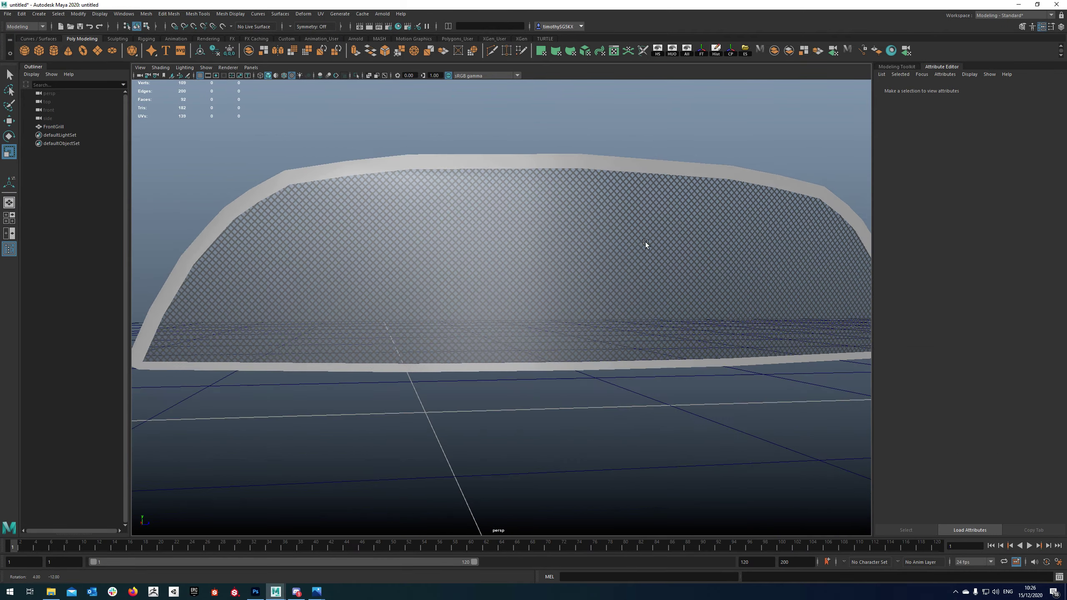
left_click(645, 243)
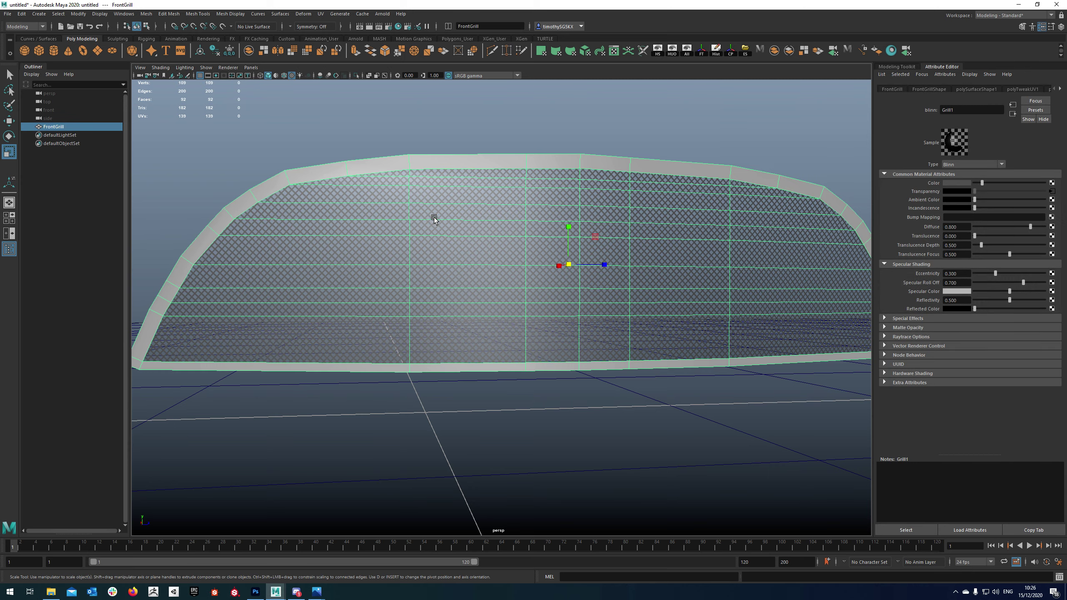
scroll(454, 225, "down", 3)
Compare the grill with the front-view car photo in Photos, and return to the grill model in Maya.
mouse_move(316, 589)
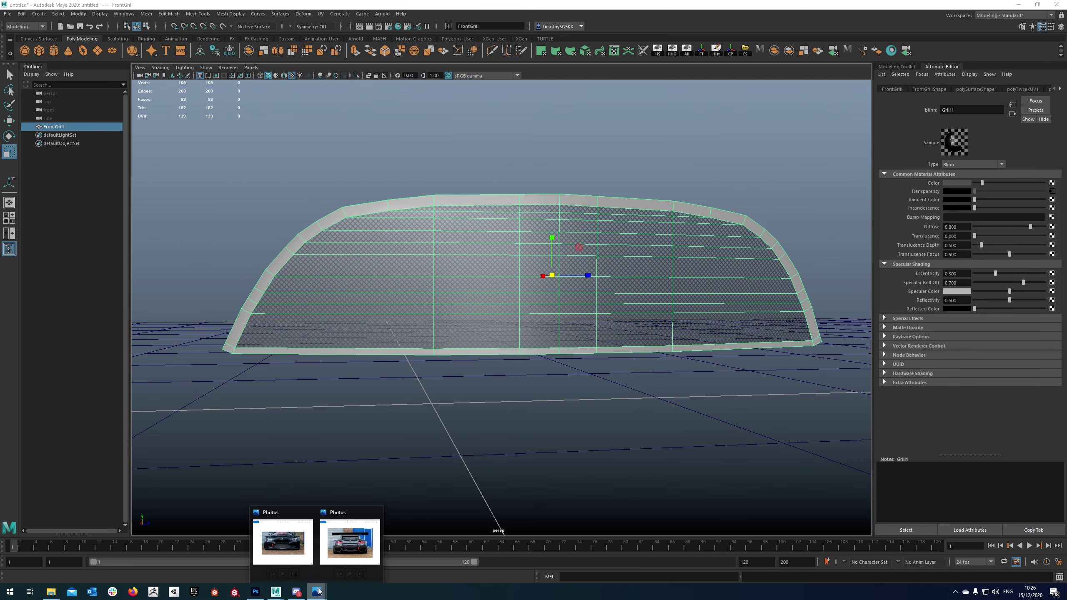
left_click(282, 544)
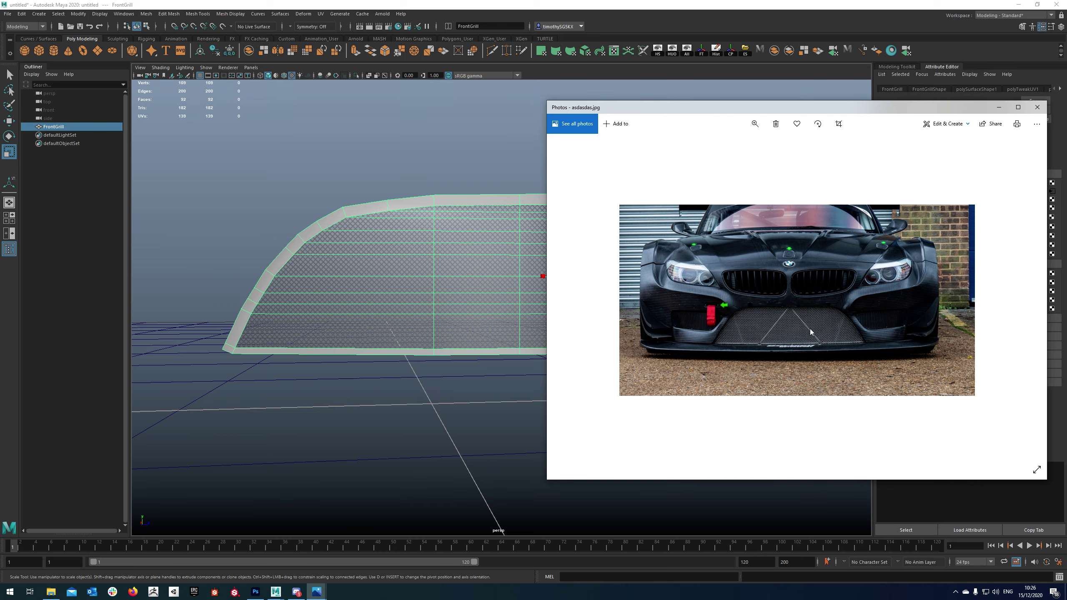
left_click(491, 155)
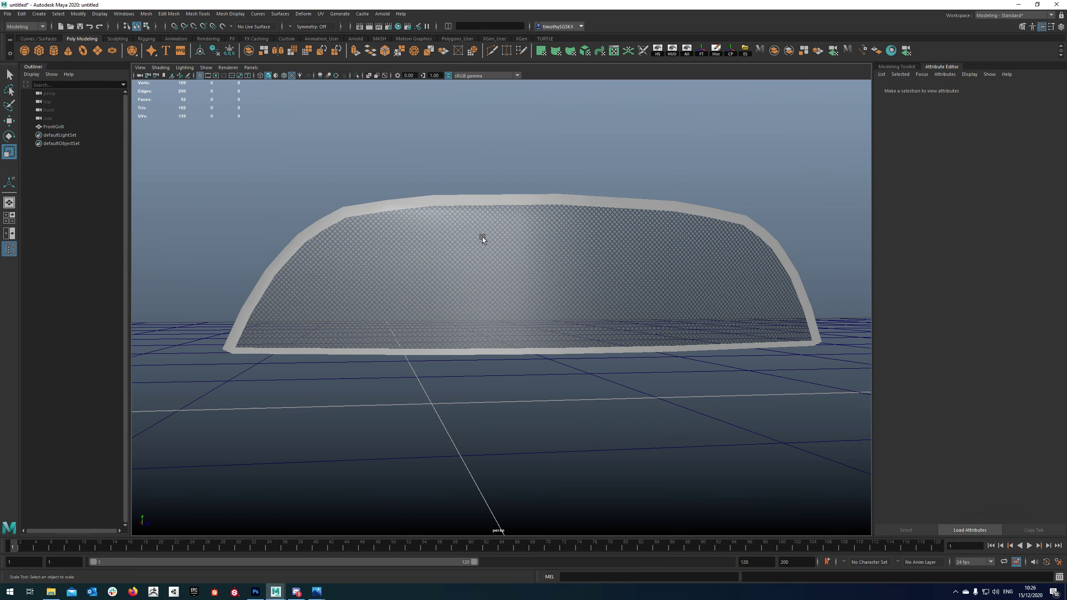
left_click_drag(480, 236, 505, 245, "alt")
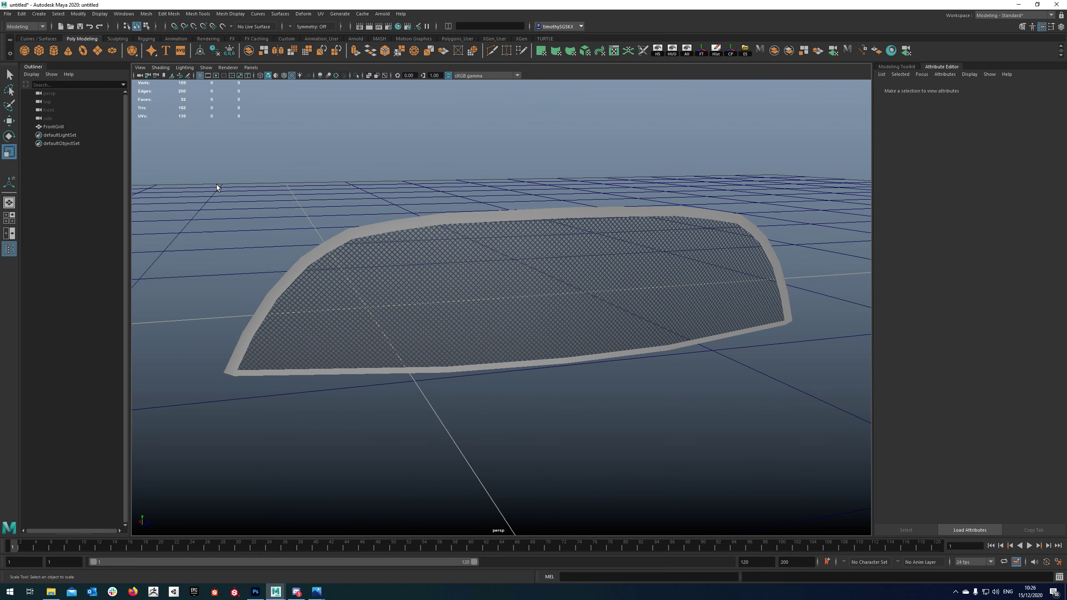
Create a polygon cube, stretch it into a tall thin bar and snap it to the grill's lower edge.
left_click(39, 51)
left_click_drag(374, 312, 450, 326)
key("w")
scroll(398, 302, "down", 4)
scroll(326, 233, "down", 3)
key("v")
left_click_drag(316, 193, 509, 284)
scroll(565, 328, "up", 2)
scroll(565, 330, "up", 2)
scroll(510, 284, "up", 5)
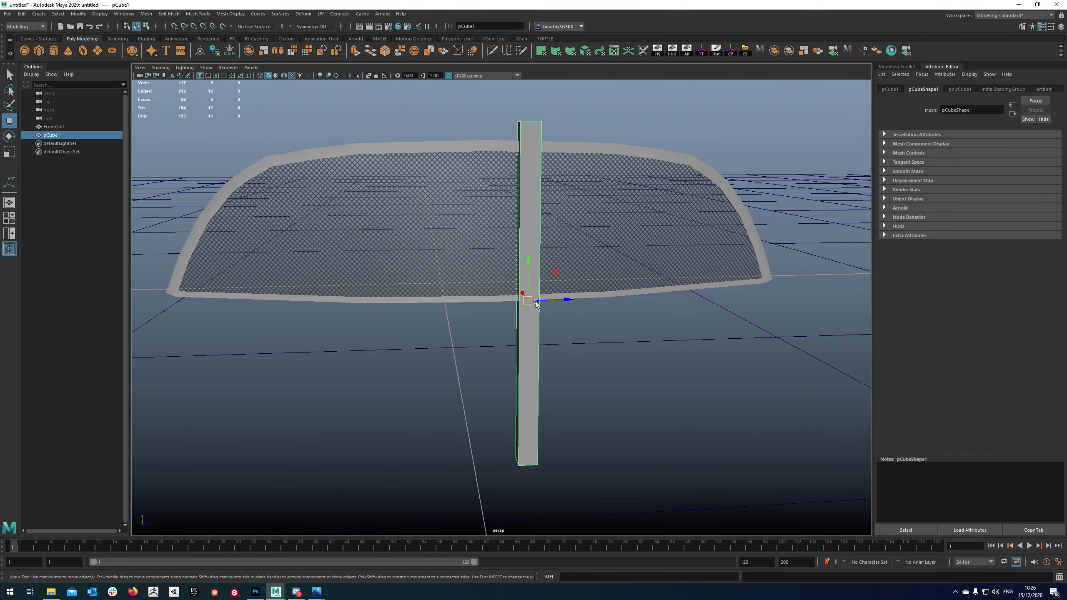
Show wireframe on the shaded meshes, then resize and move the bar so it spans the grill's height.
left_click(292, 76)
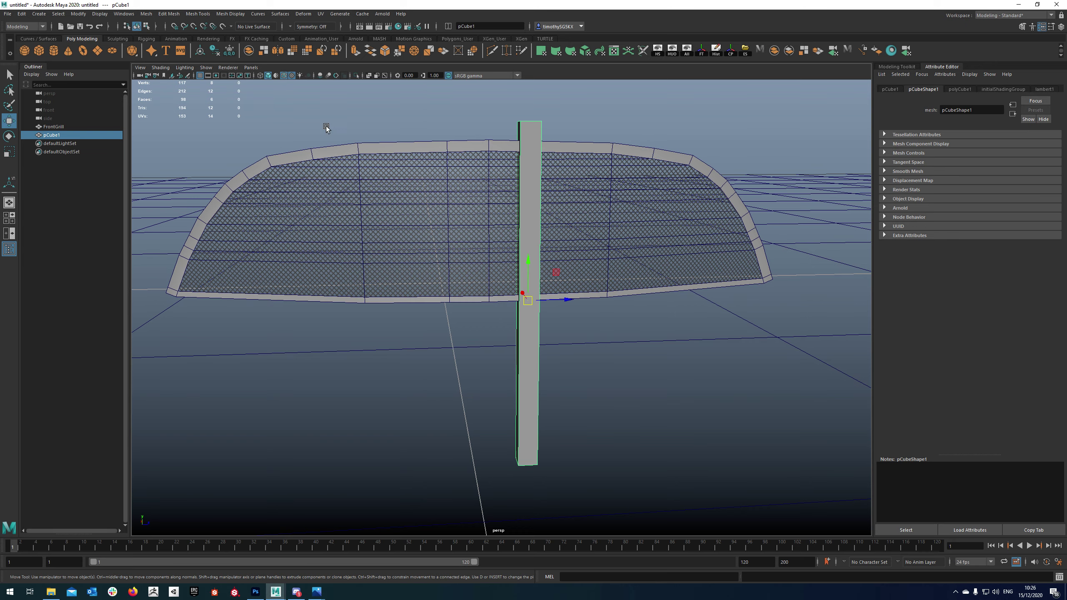
mouse_move(572, 310)
left_mouse_down("alt")
mouse_move(502, 312)
mouse_move(529, 312)
mouse_move(329, 410)
mouse_move(350, 397)
left_mouse_up("alt")
key("r")
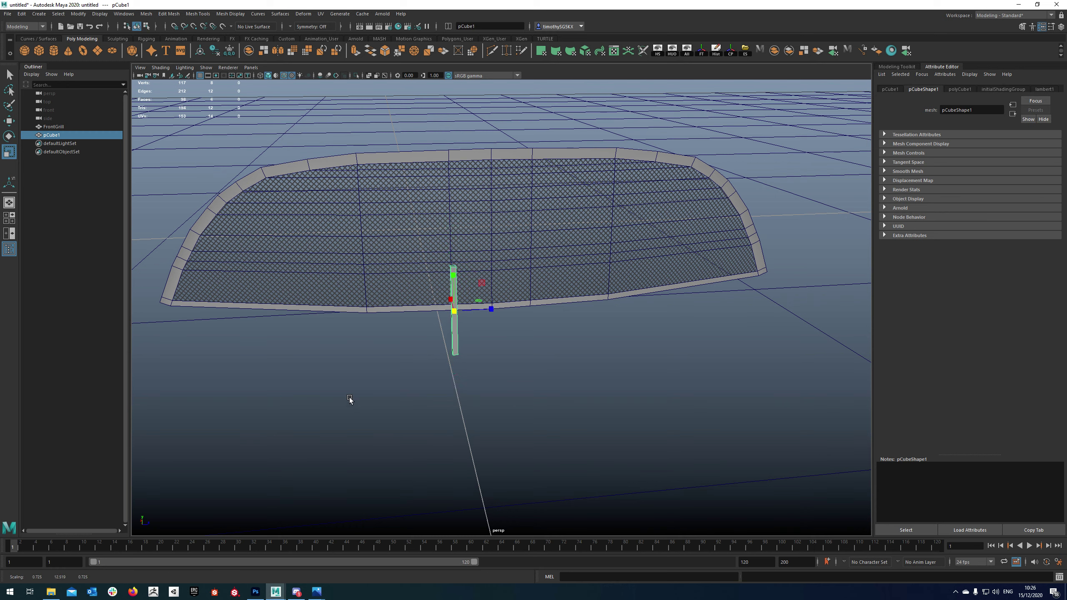
left_click_drag(456, 278, 523, 223)
key("w")
key("r")
key("w")
left_click_drag(498, 258, 456, 168)
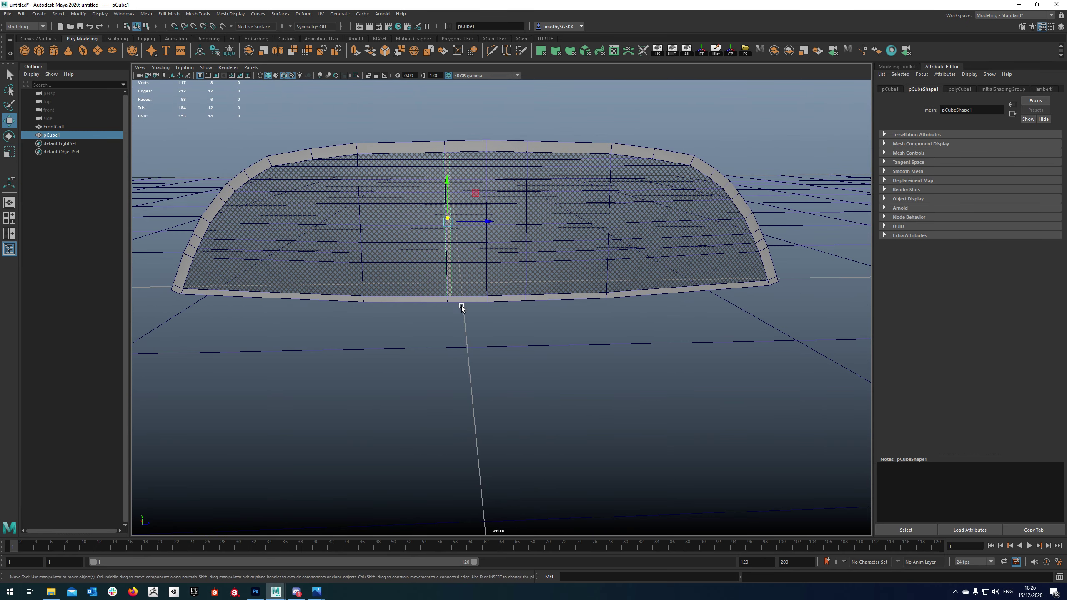
Rotate the bar so it slants diagonally across the grill mesh.
mouse_move(477, 299)
left_mouse_down("alt")
mouse_move(474, 277)
mouse_move(524, 290)
mouse_move(592, 280)
mouse_move(492, 295)
left_mouse_up("alt")
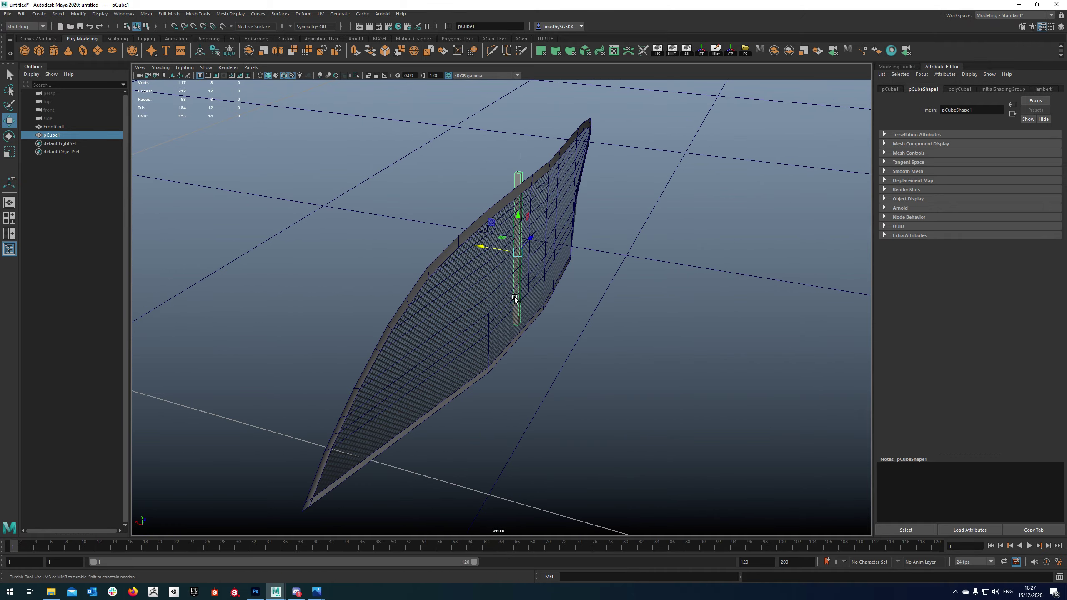
left_click_drag(392, 418, 458, 257, "alt")
middle_click_drag(458, 257, 487, 309, "alt")
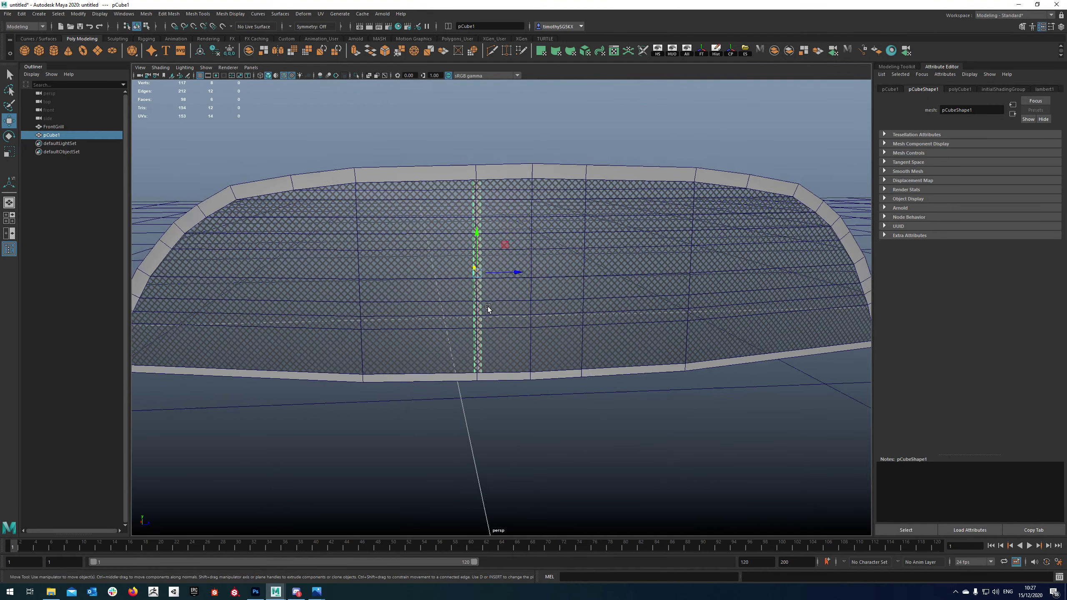
scroll(486, 308, "up", 1)
key("e")
left_click_drag(460, 239, 451, 245)
key("w")
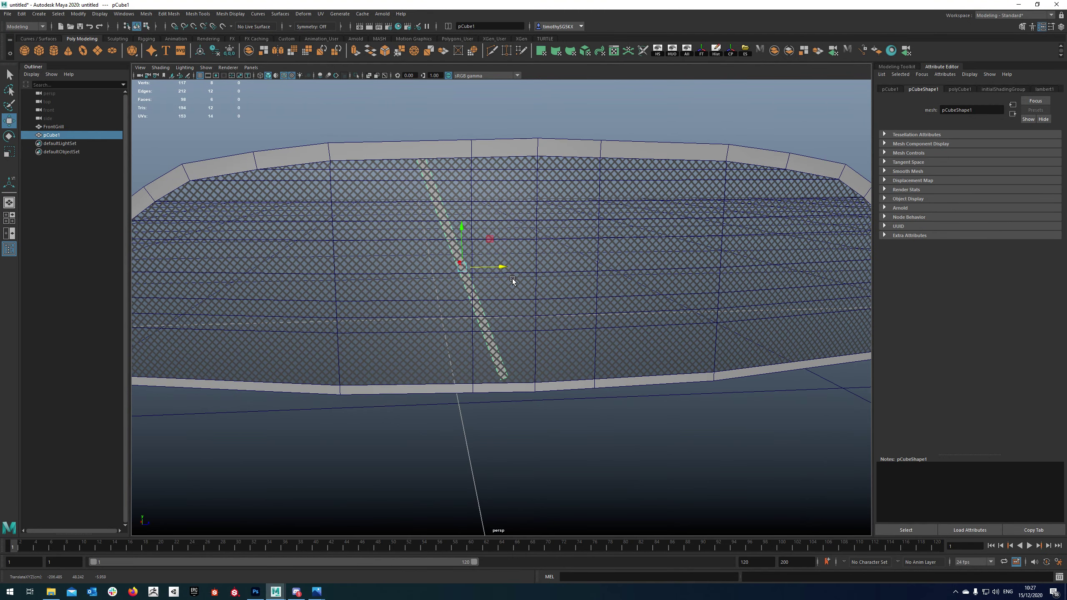
Set the Scale tool's axis orientation to World in its tool settings.
left_click_drag(512, 279, 475, 228, "alt")
key("r")
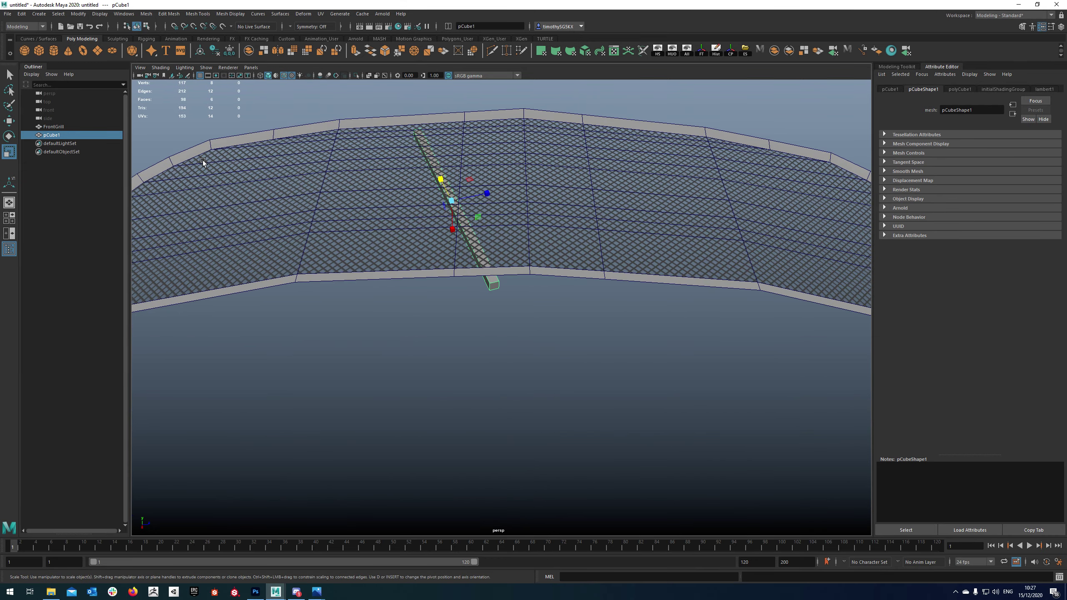
double_click(9, 151)
scroll(455, 204, "up", 3)
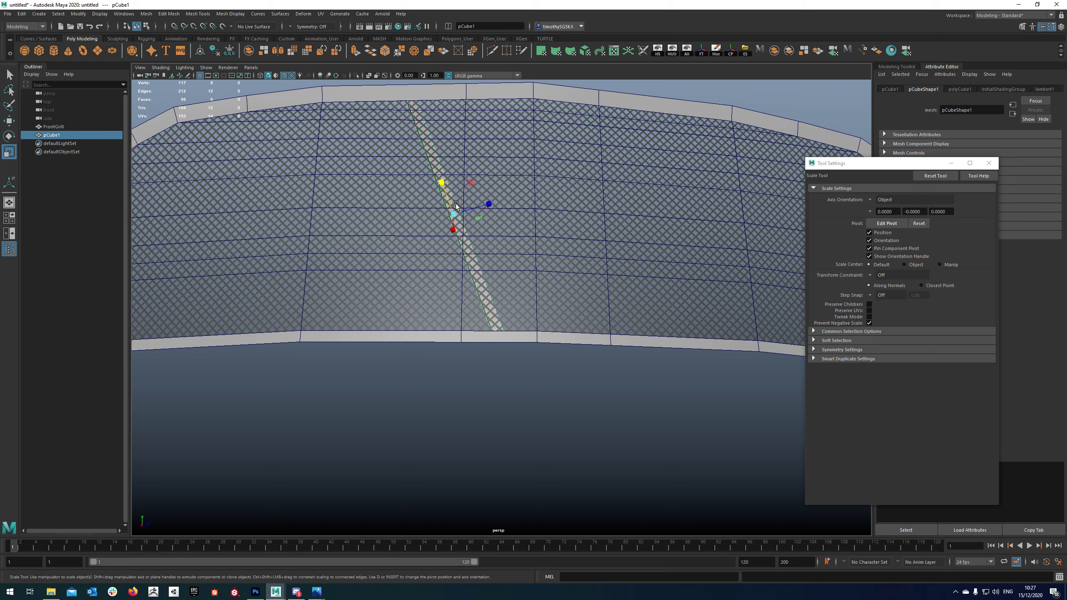
left_click(873, 200)
left_click(875, 200)
left_click(875, 200)
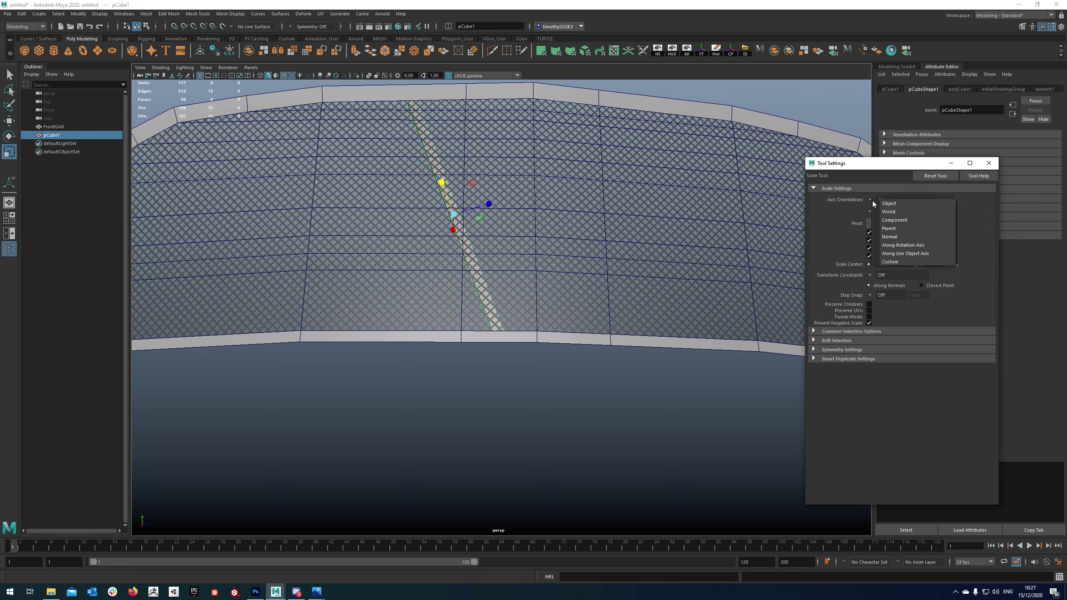
left_click(886, 213)
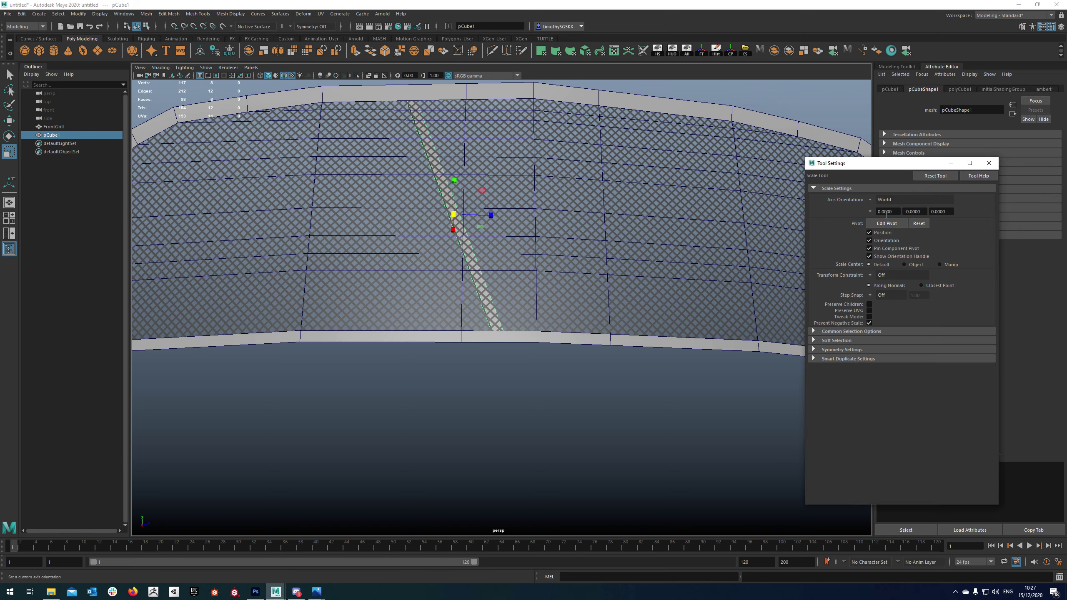
left_click(988, 163)
scroll(604, 201, "down", 5)
key("w")
left_click_drag(591, 218, 539, 382, "alt")
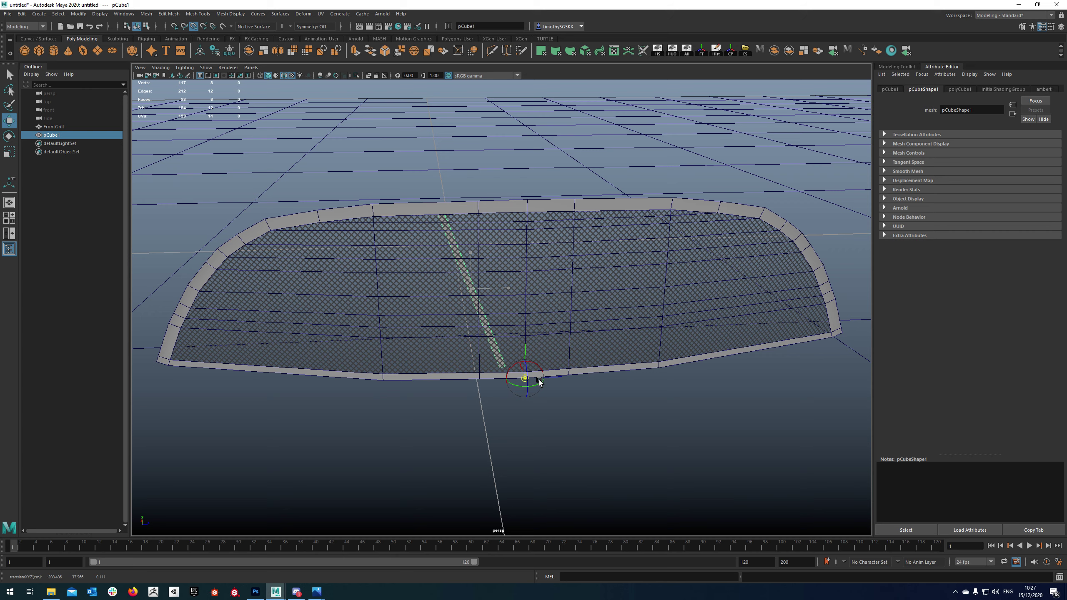
key("ctrl+z")
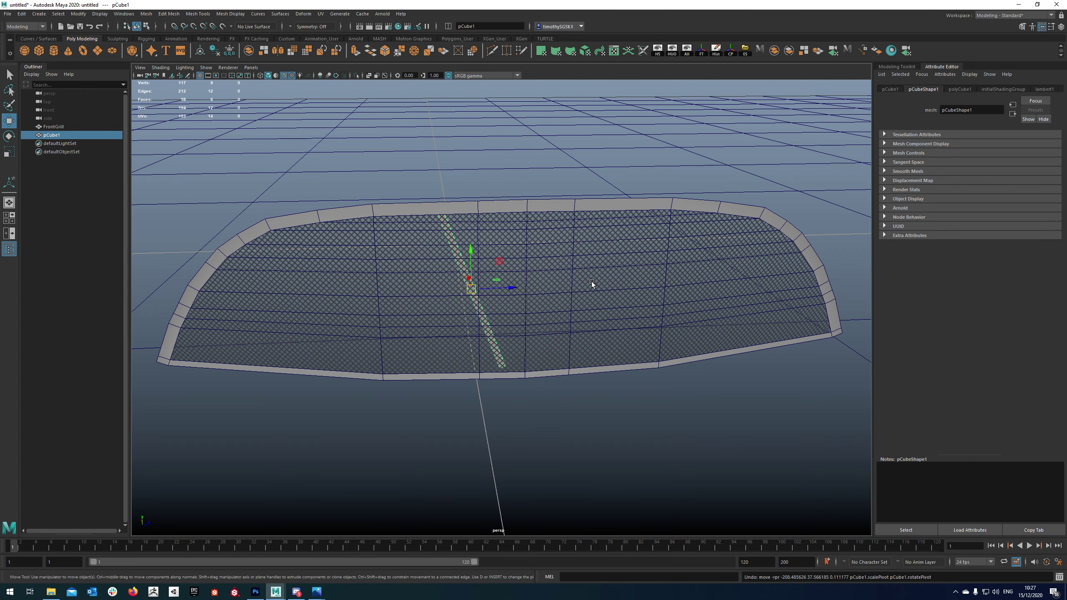
Delete the bar's construction history and snap its pivot to the centre vertex of the grill's lower edge.
left_click(720, 53)
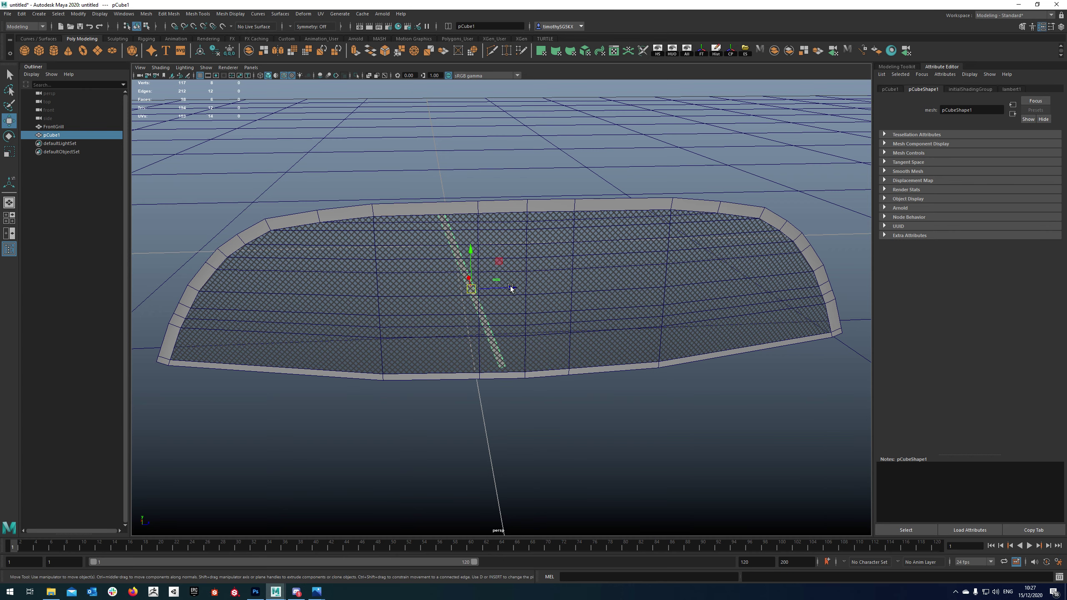
scroll(508, 289, "up", 3)
key("d")
key("v")
left_click_drag(460, 282, 533, 389)
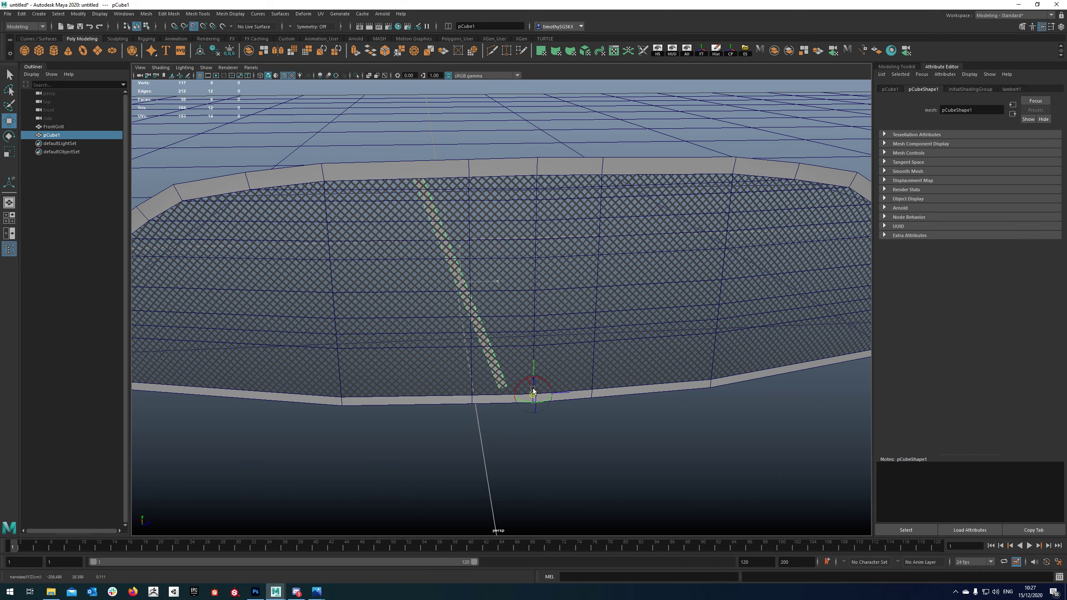
key("d")
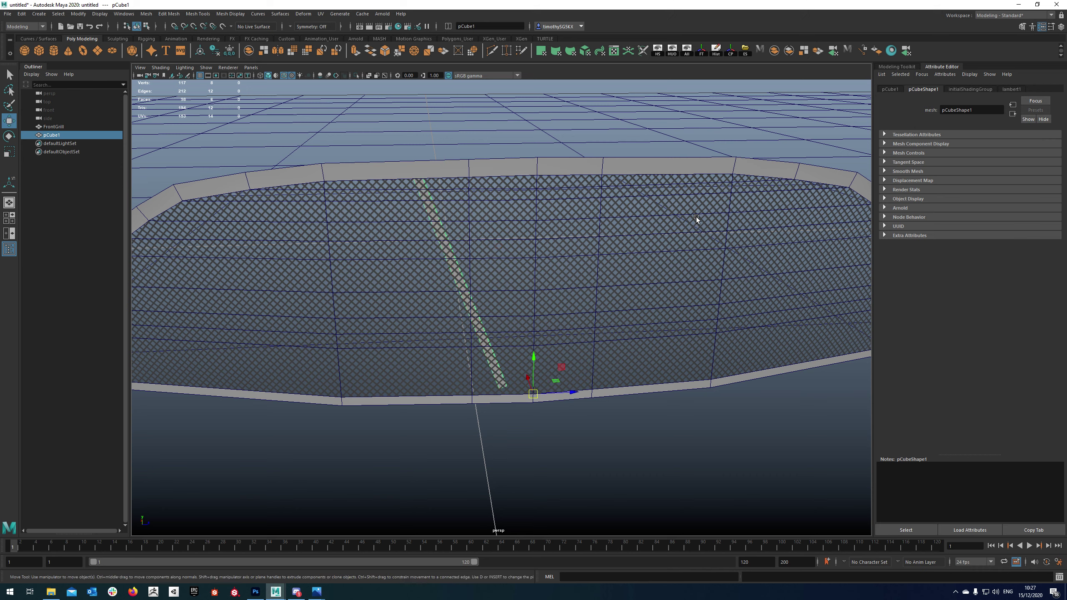
Duplicate the bar and mirror the copy across the grill's centre with a Z scale of -1.
key("ctrl+d")
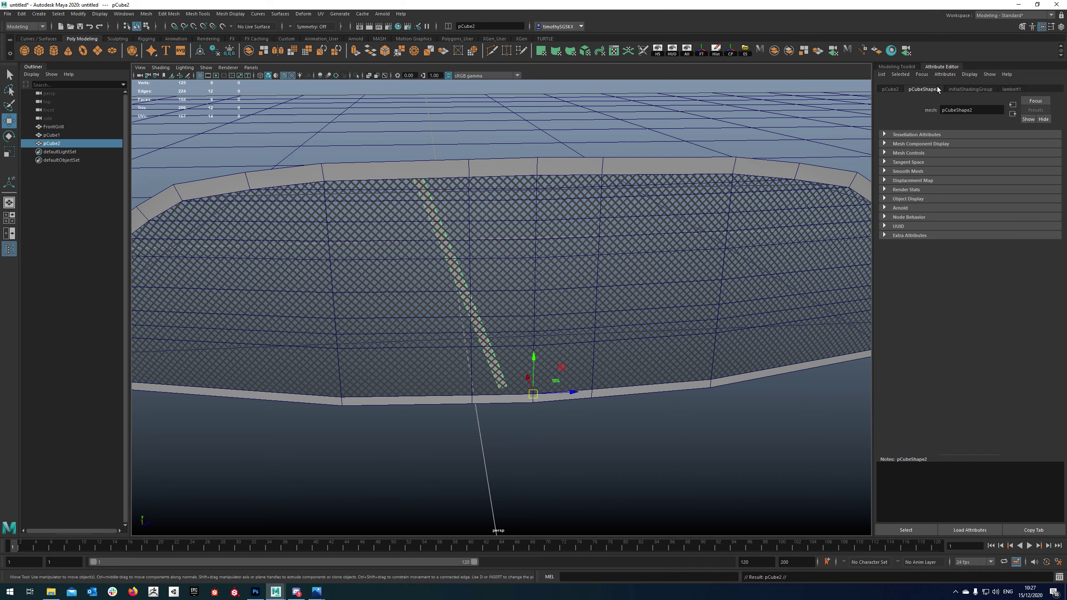
left_click(890, 90)
key("r")
left_click_drag(574, 392, 530, 398)
left_click(1015, 163)
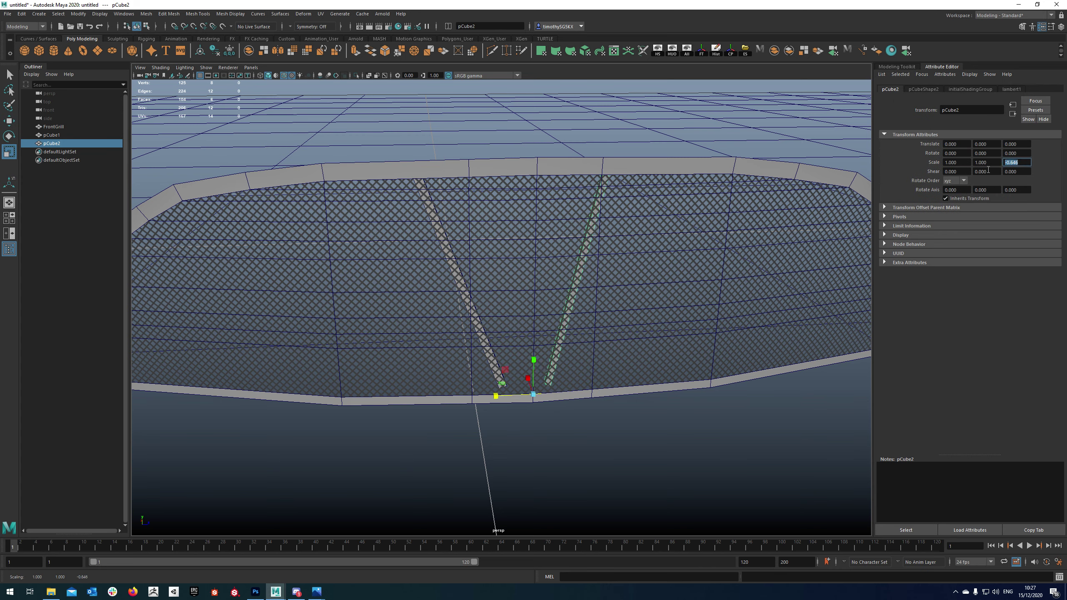
key("Return")
Freeze the mirrored bar's transformations.
mouse_move(598, 179)
left_mouse_down("alt")
mouse_move(605, 173)
mouse_move(580, 184)
mouse_move(591, 171)
left_mouse_up("alt")
scroll(605, 173, "down", 3)
key("w")
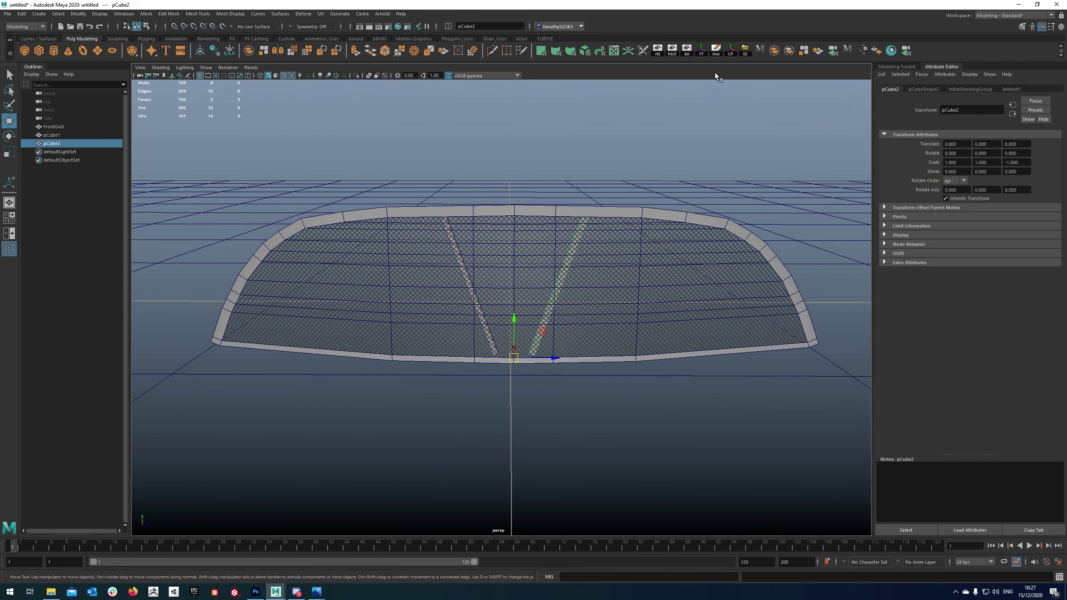
left_click(706, 55)
left_click_drag(380, 250, 404, 252, "alt")
scroll(494, 270, "down", 3)
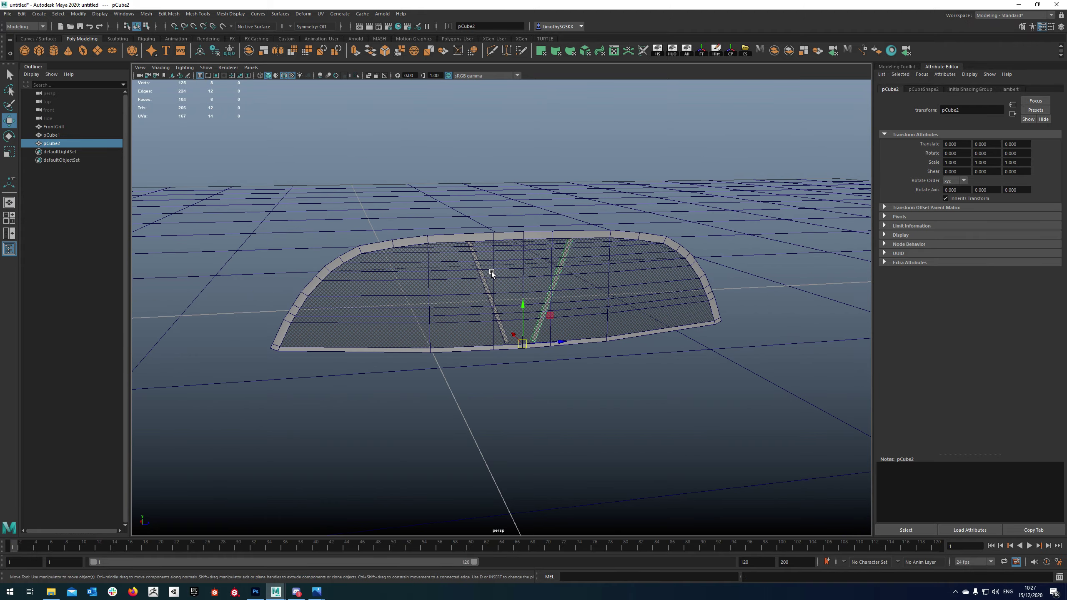
Select both diagonal bars and assign the existing Metal1 material to them.
left_click(485, 173)
scroll(485, 173, "up", 3)
mouse_move(473, 196)
left_mouse_down("alt")
mouse_move(506, 195)
mouse_move(454, 198)
left_mouse_up("alt")
left_click(447, 282)
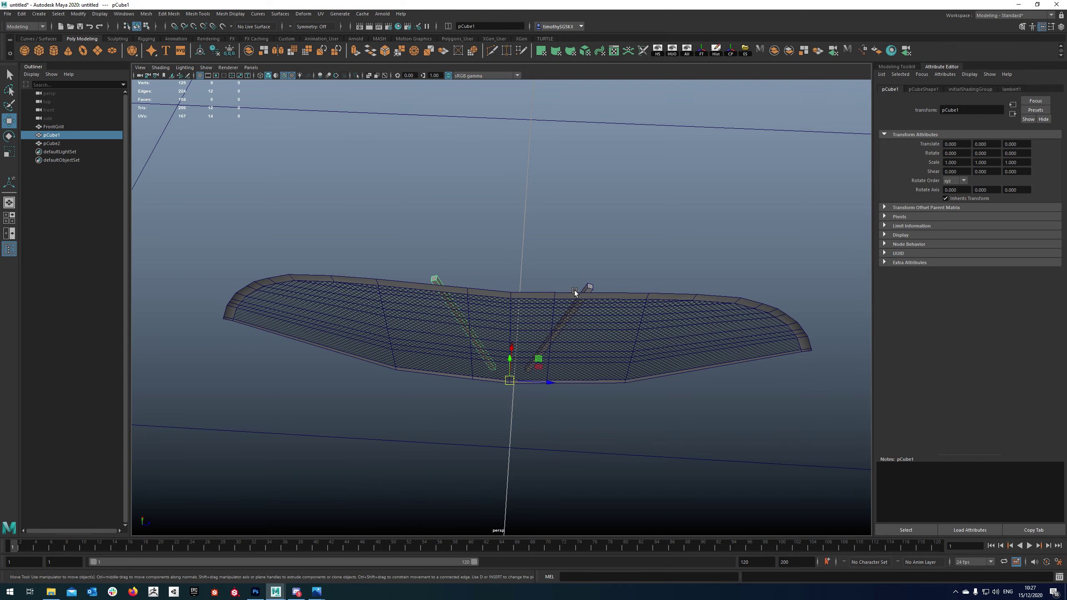
left_click(594, 289, "shift")
right_click(589, 288)
mouse_move(595, 517)
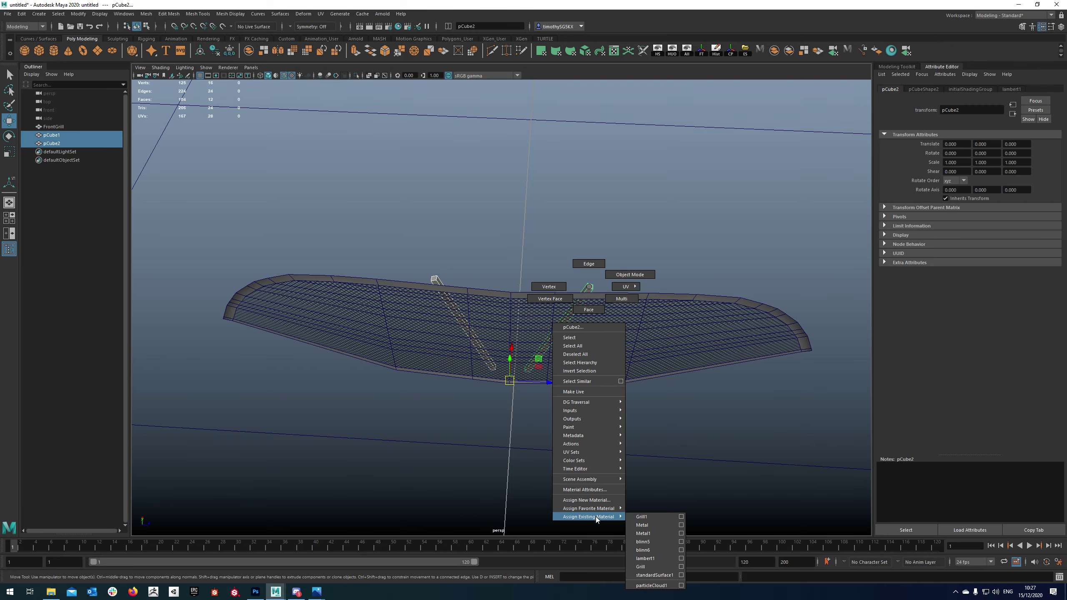
left_click(643, 533)
Inspect both bars against the grill mesh from several angles, and clear the selection.
left_click_drag(643, 533, 554, 190, "alt")
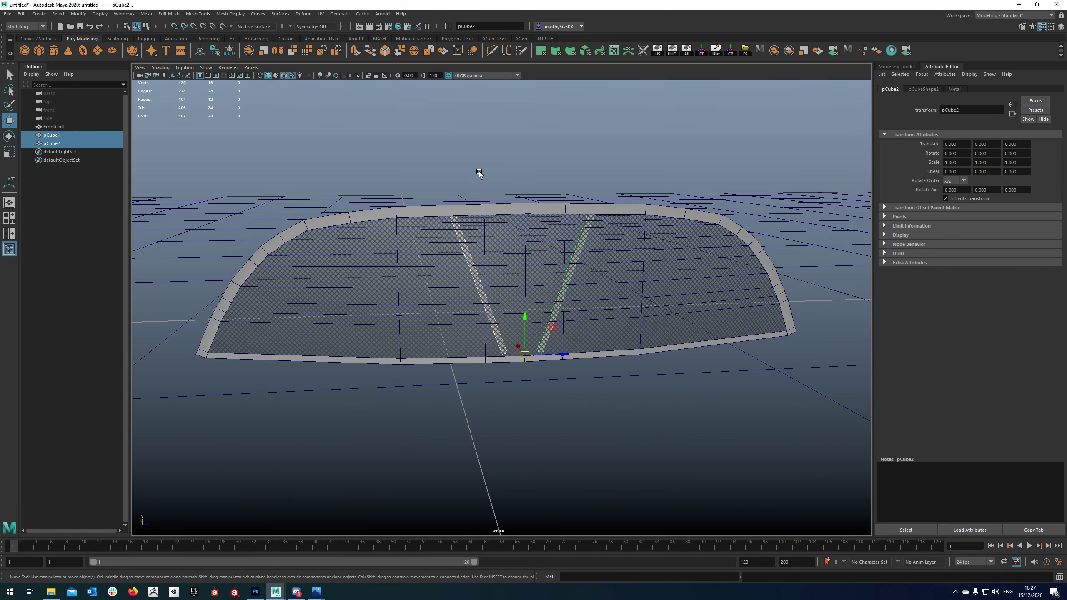
left_click_drag(479, 172, 532, 200, "alt")
scroll(516, 252, "up", 2)
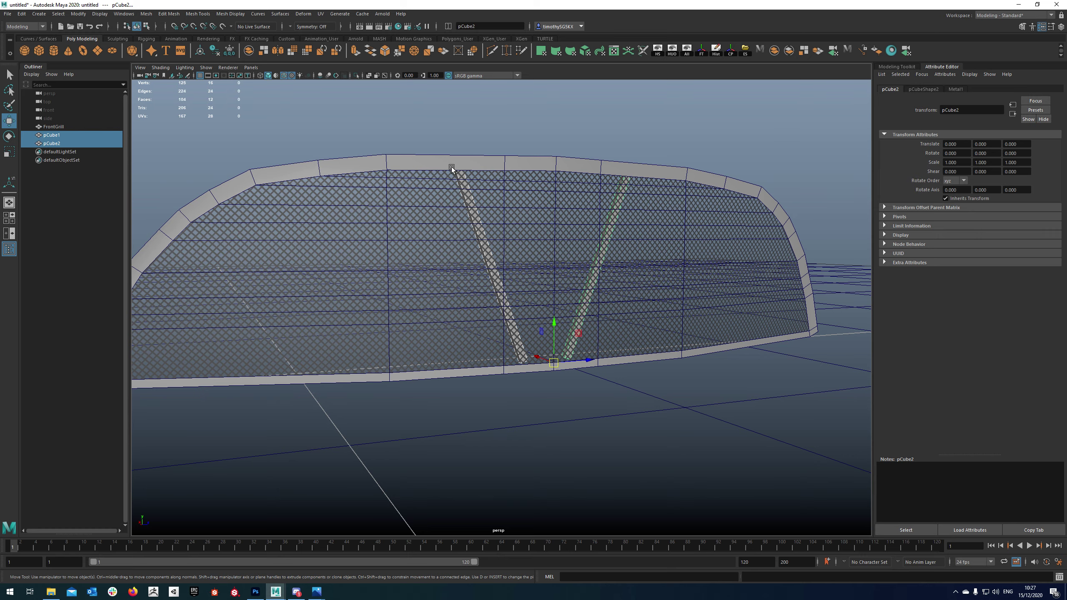
left_click_drag(533, 208, 477, 197, "alt")
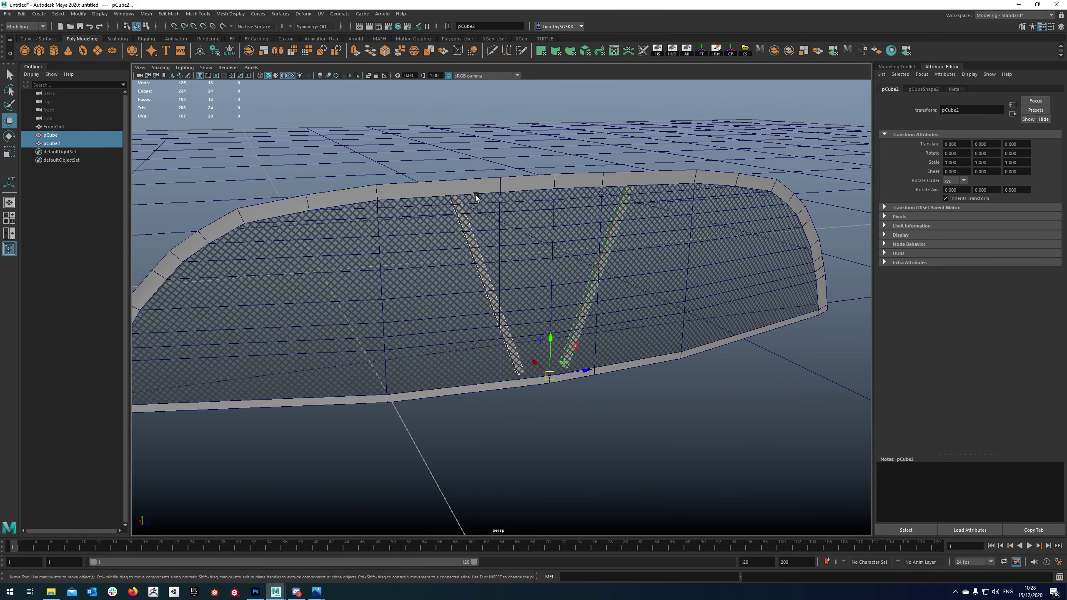
right_click_drag(478, 194, 342, 512, "alt")
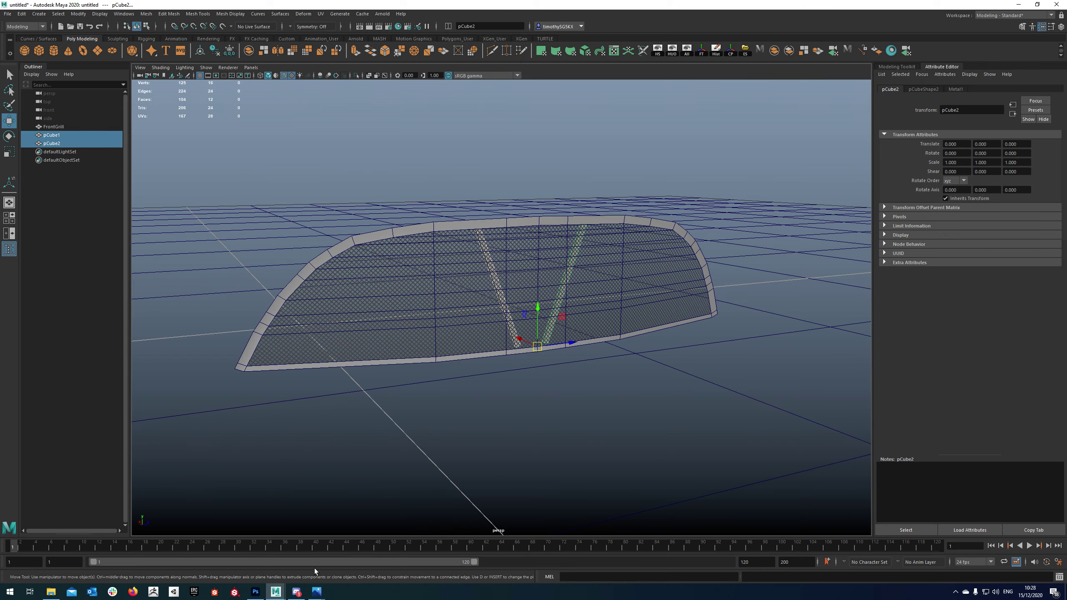
left_click_drag(541, 348, 524, 364, "alt")
left_click(524, 364)
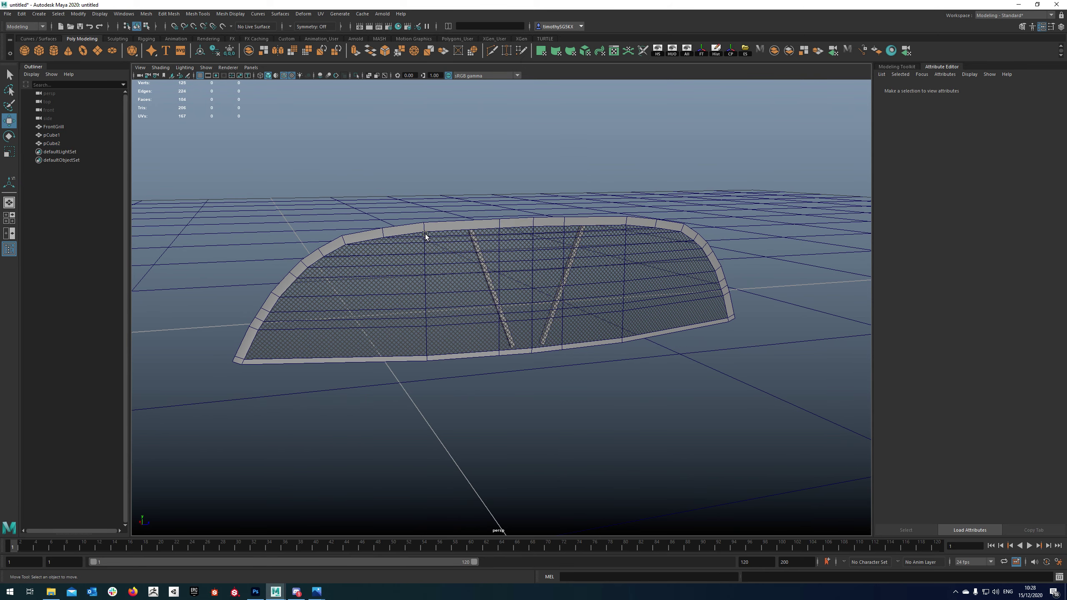
Compare the bars' slant with the front-view car photo in Photos, and return to the grill model in Maya.
mouse_move(316, 592)
left_click(373, 532)
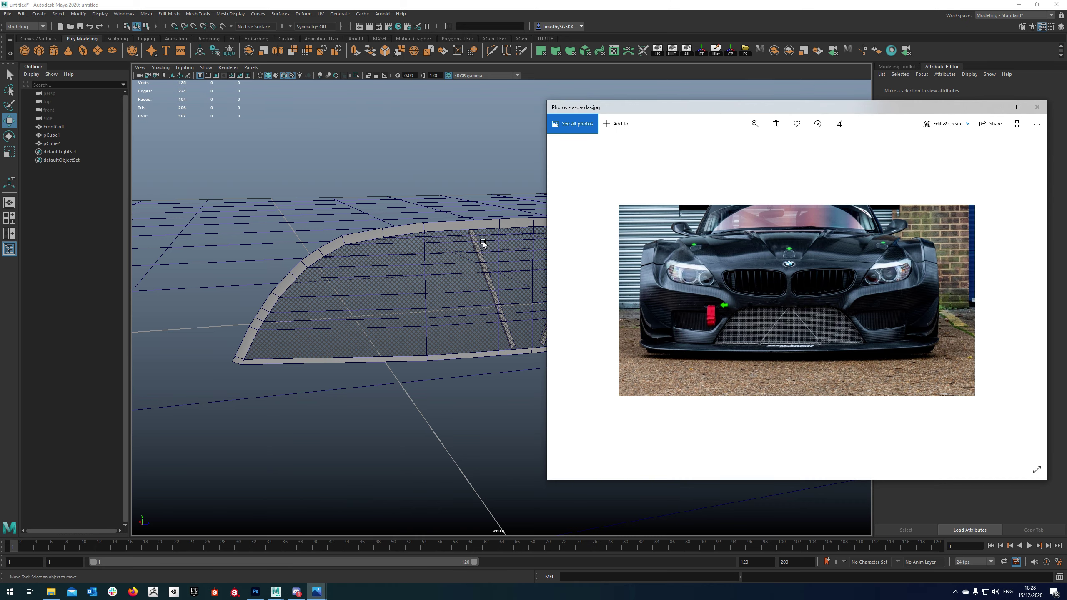
left_click(465, 318)
scroll(458, 318, "down", 3)
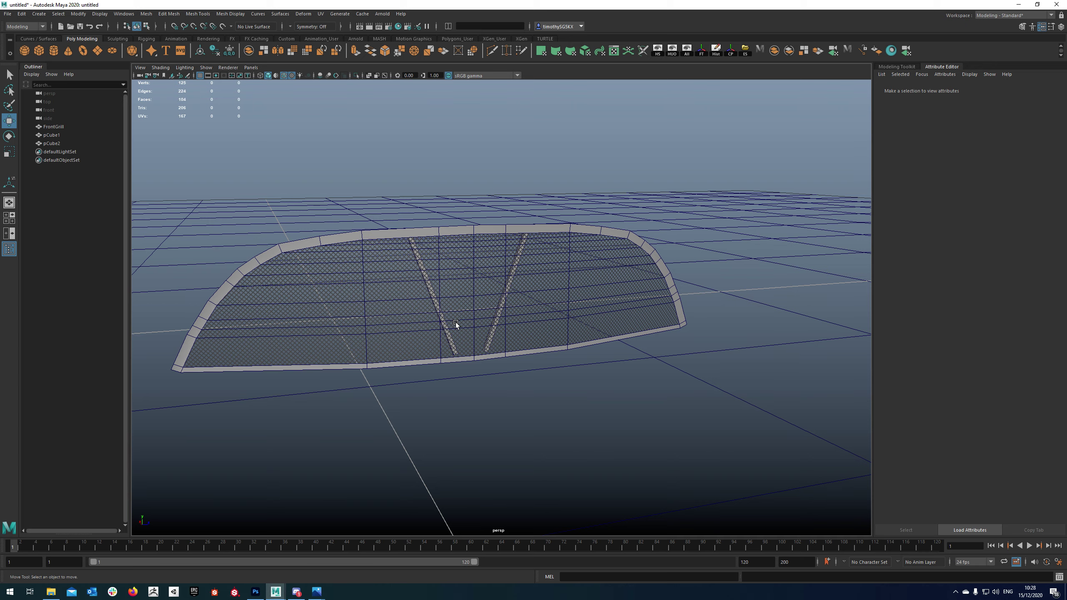
scroll(489, 293, "up", 3)
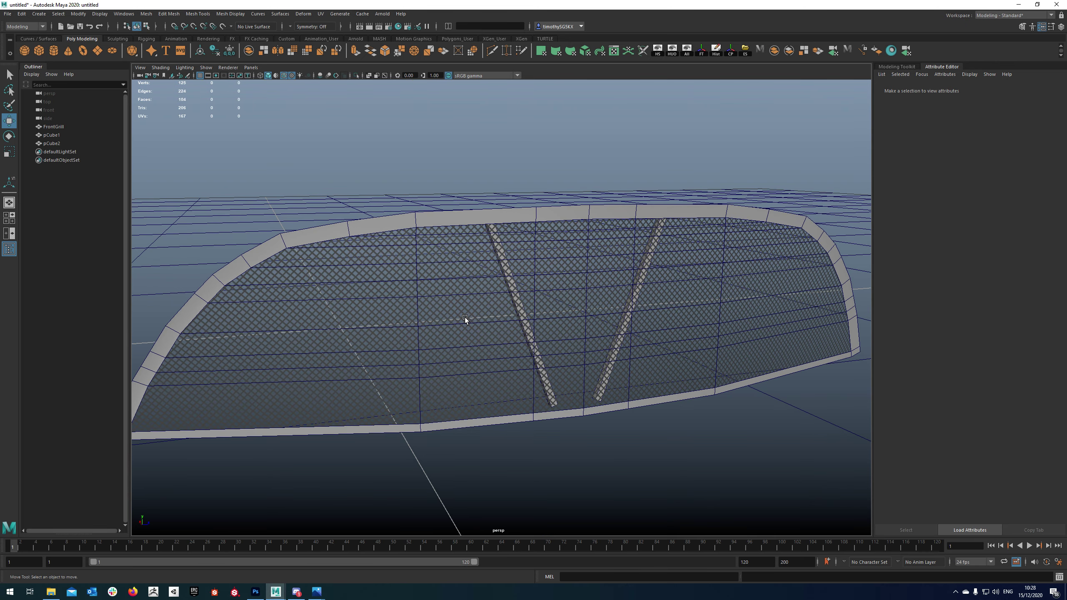